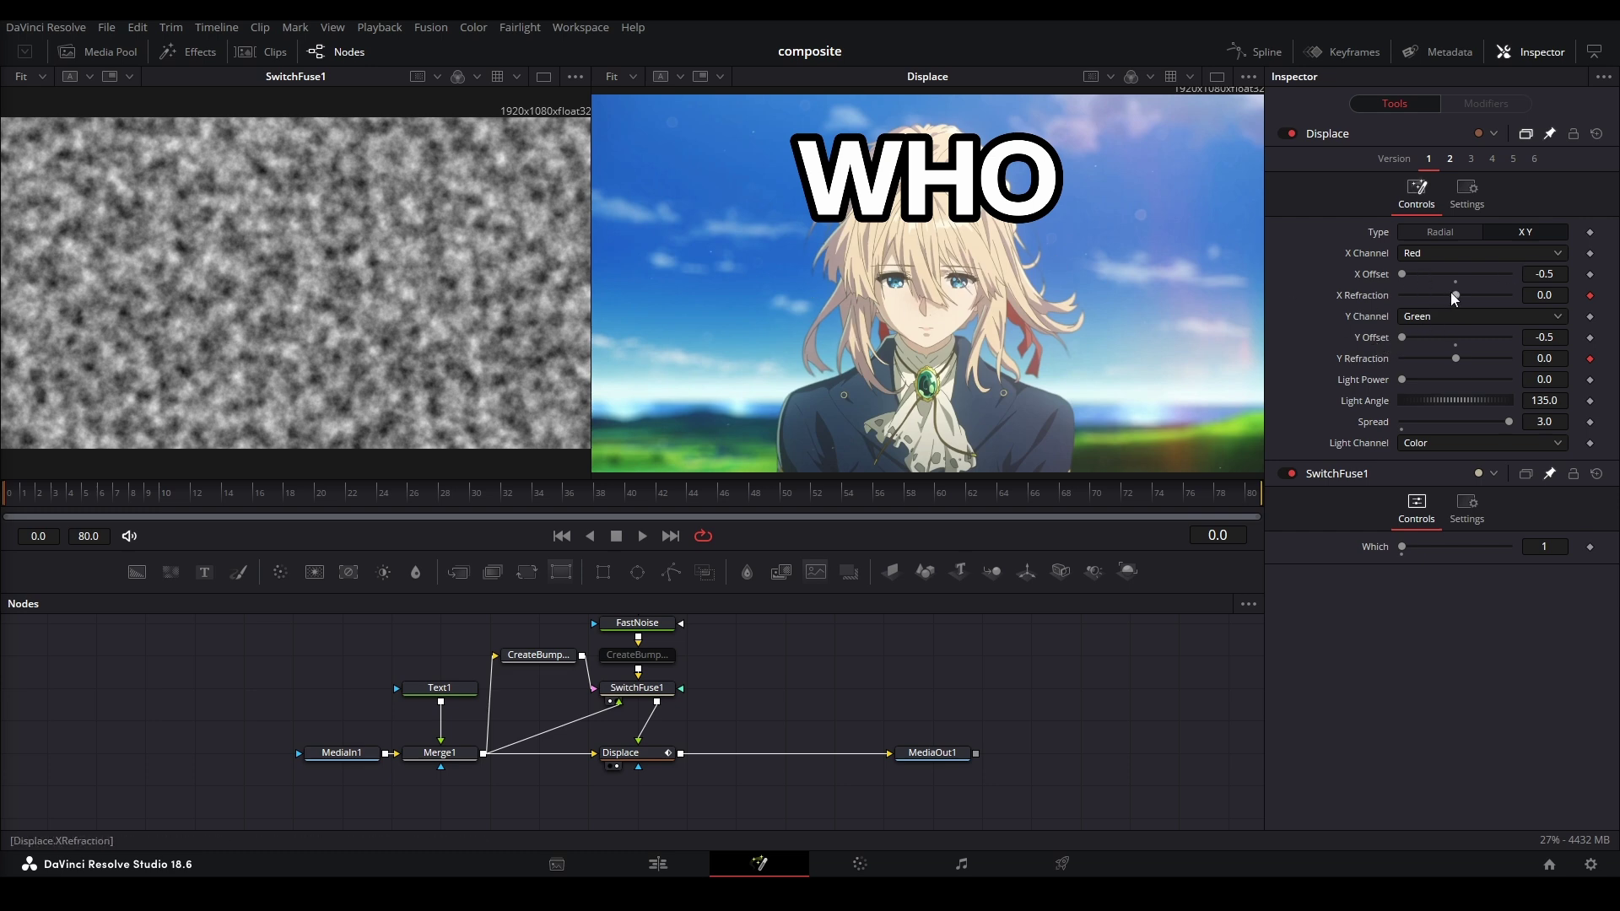
Test the Displace X Refraction with the plain noise map at -0.4, and bring it back to -0.025.
drag(1453, 297, 1396, 291)
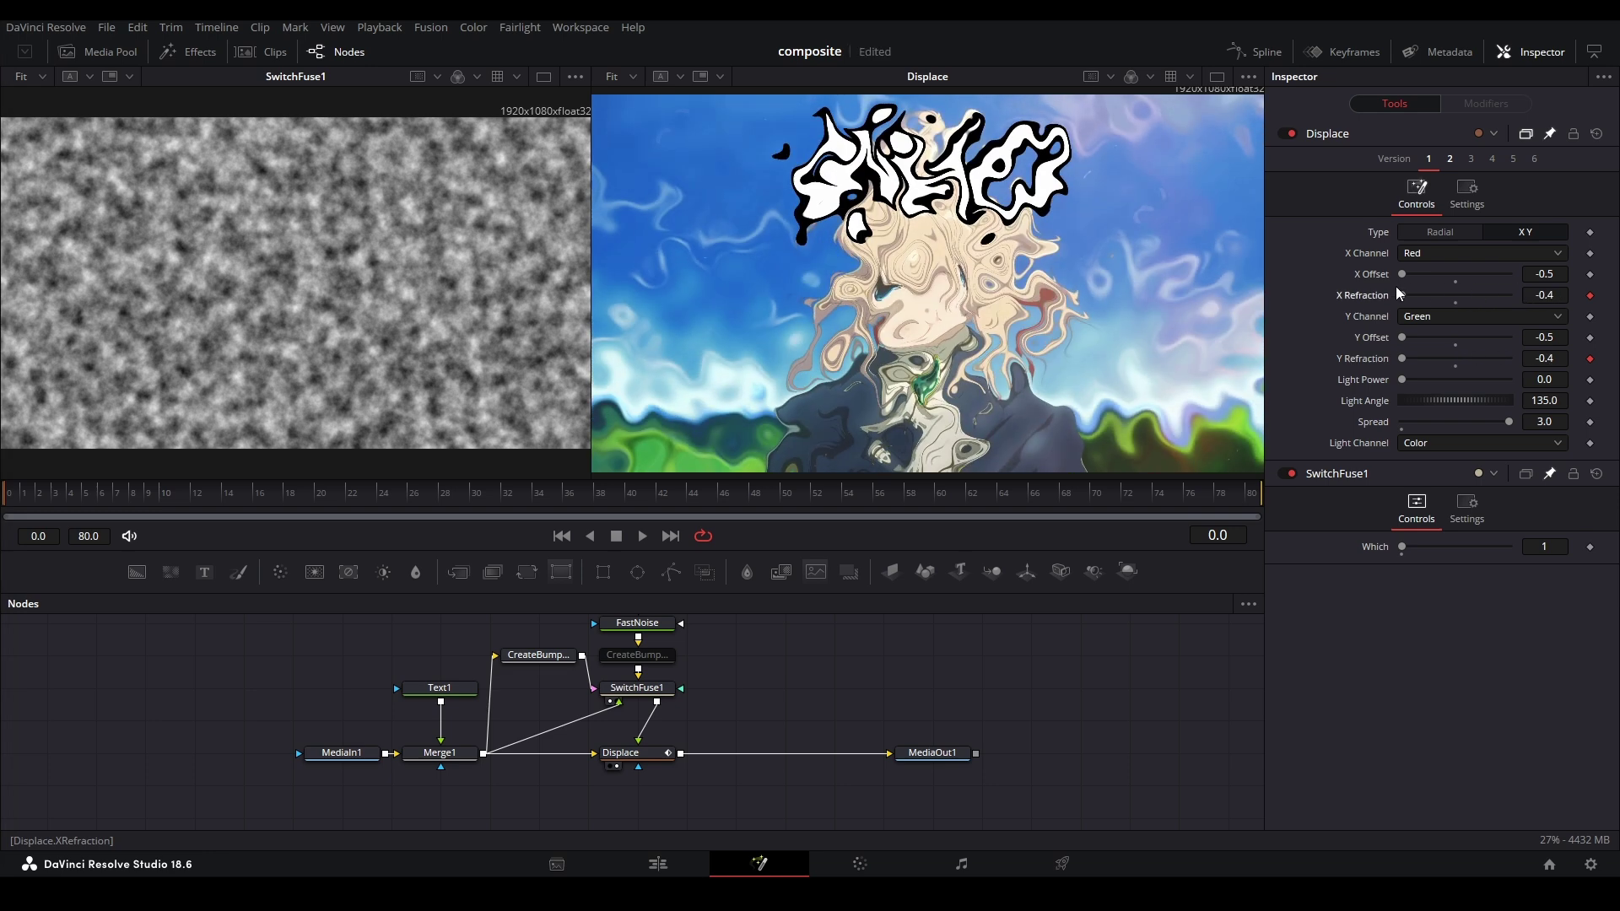
key(ctrl+z)
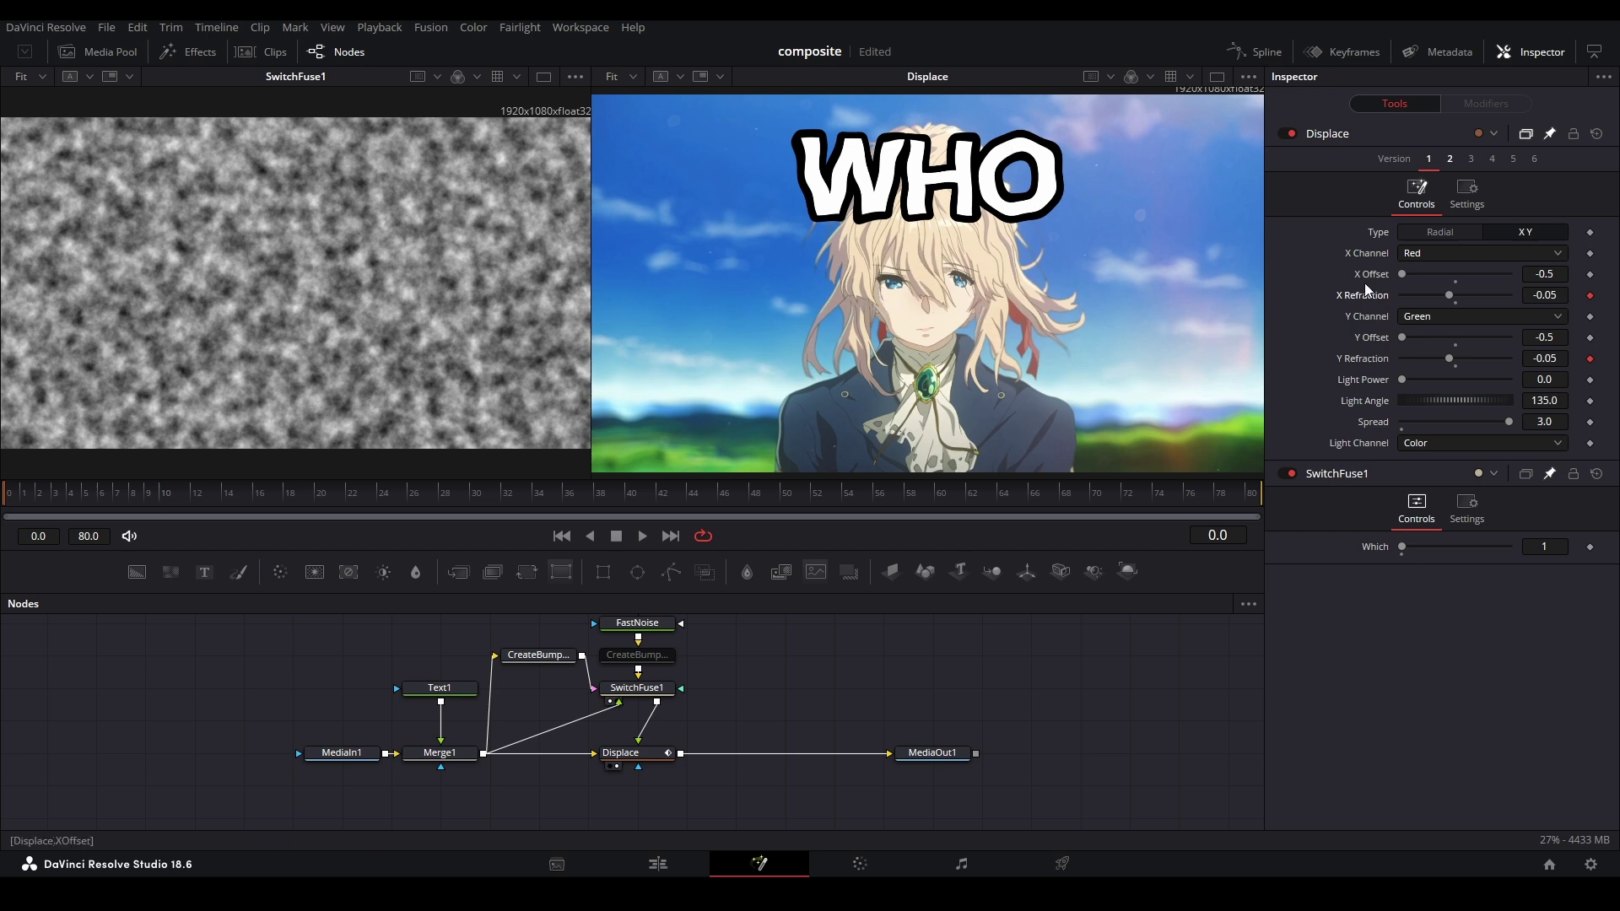
mouse_move(1444, 302)
mouse_down()
mouse_move(1492, 281)
mouse_move(1416, 276)
mouse_move(1490, 260)
mouse_move(1449, 265)
mouse_move(1491, 290)
mouse_move(1404, 288)
mouse_move(1451, 291)
mouse_up()
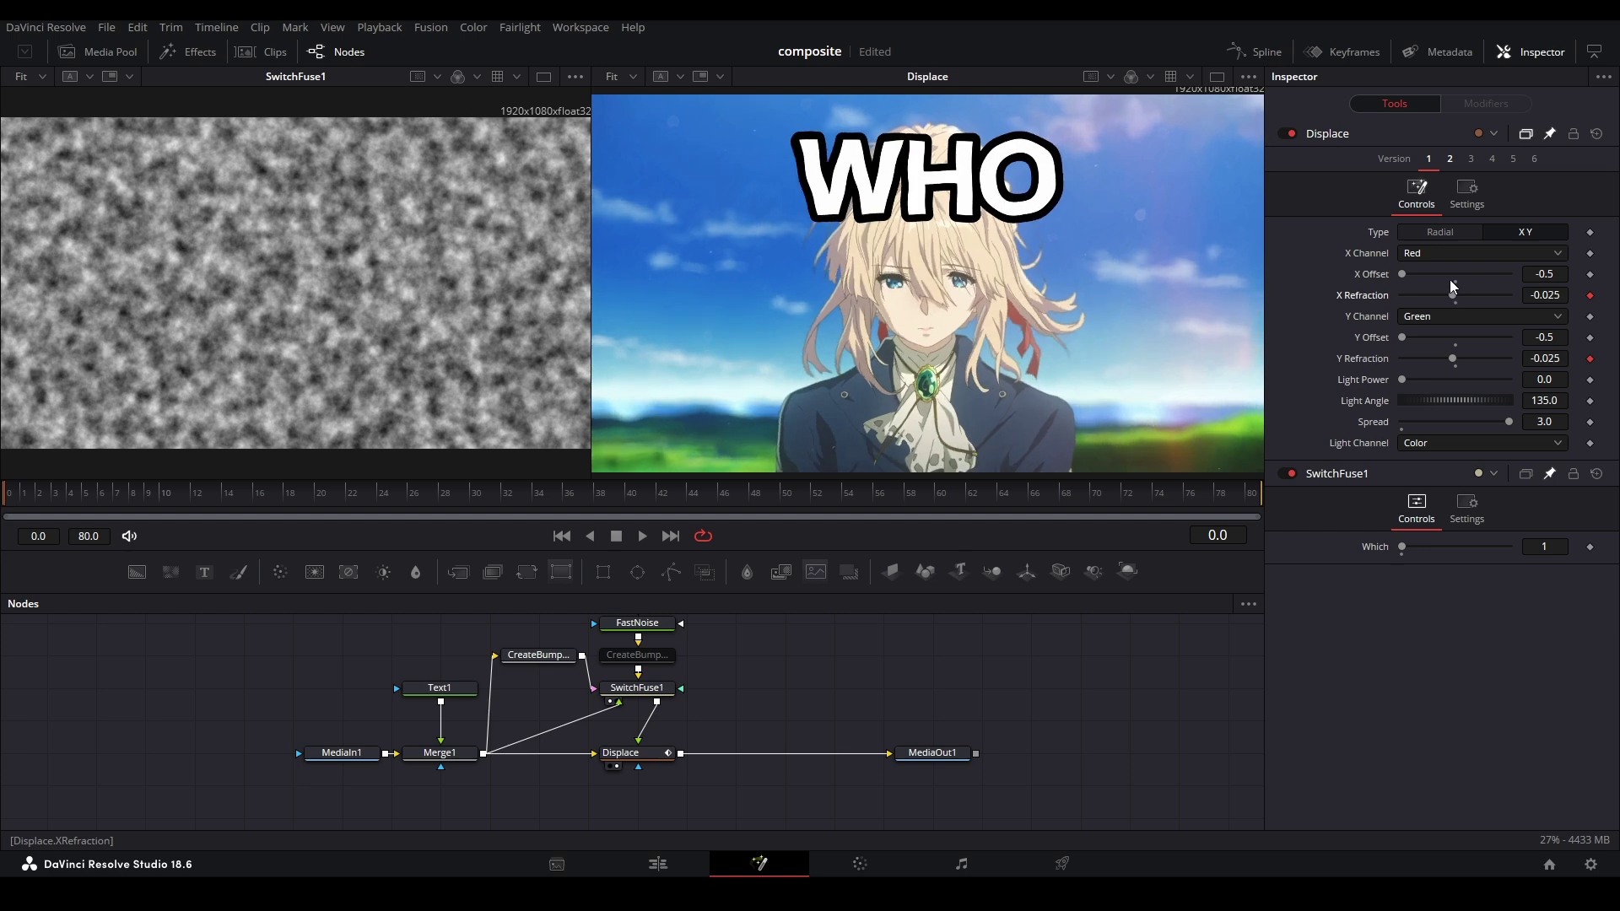
Re-enable the bump map node below FastNoise and raise the Displace X Refraction to 0.362.
click(654, 656)
key(ctrl+p)
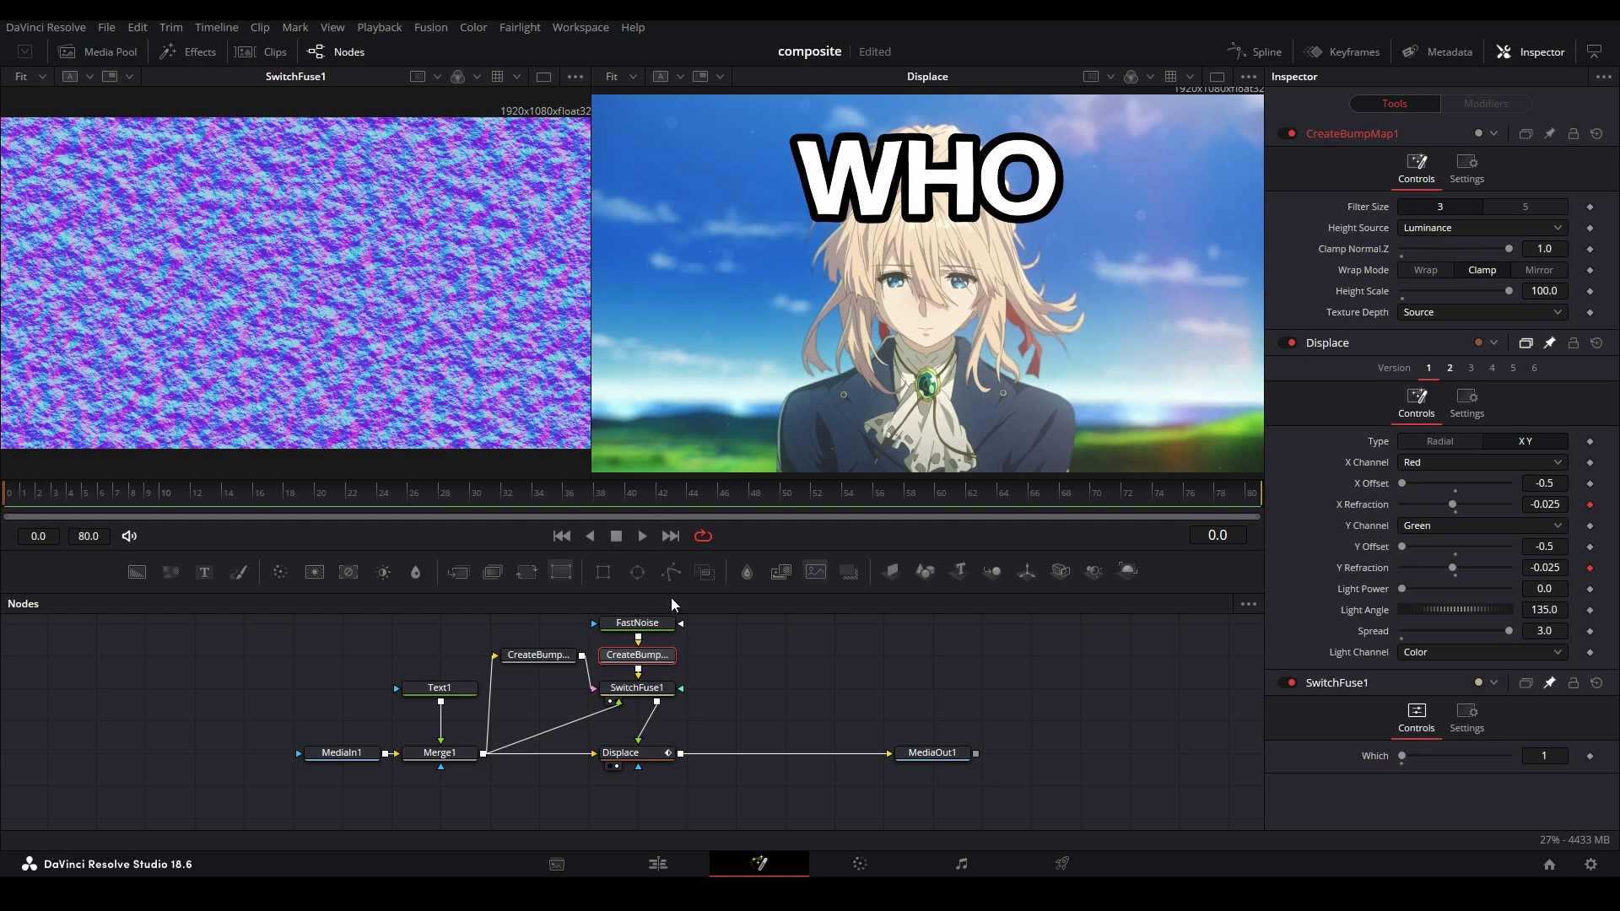
click(620, 752)
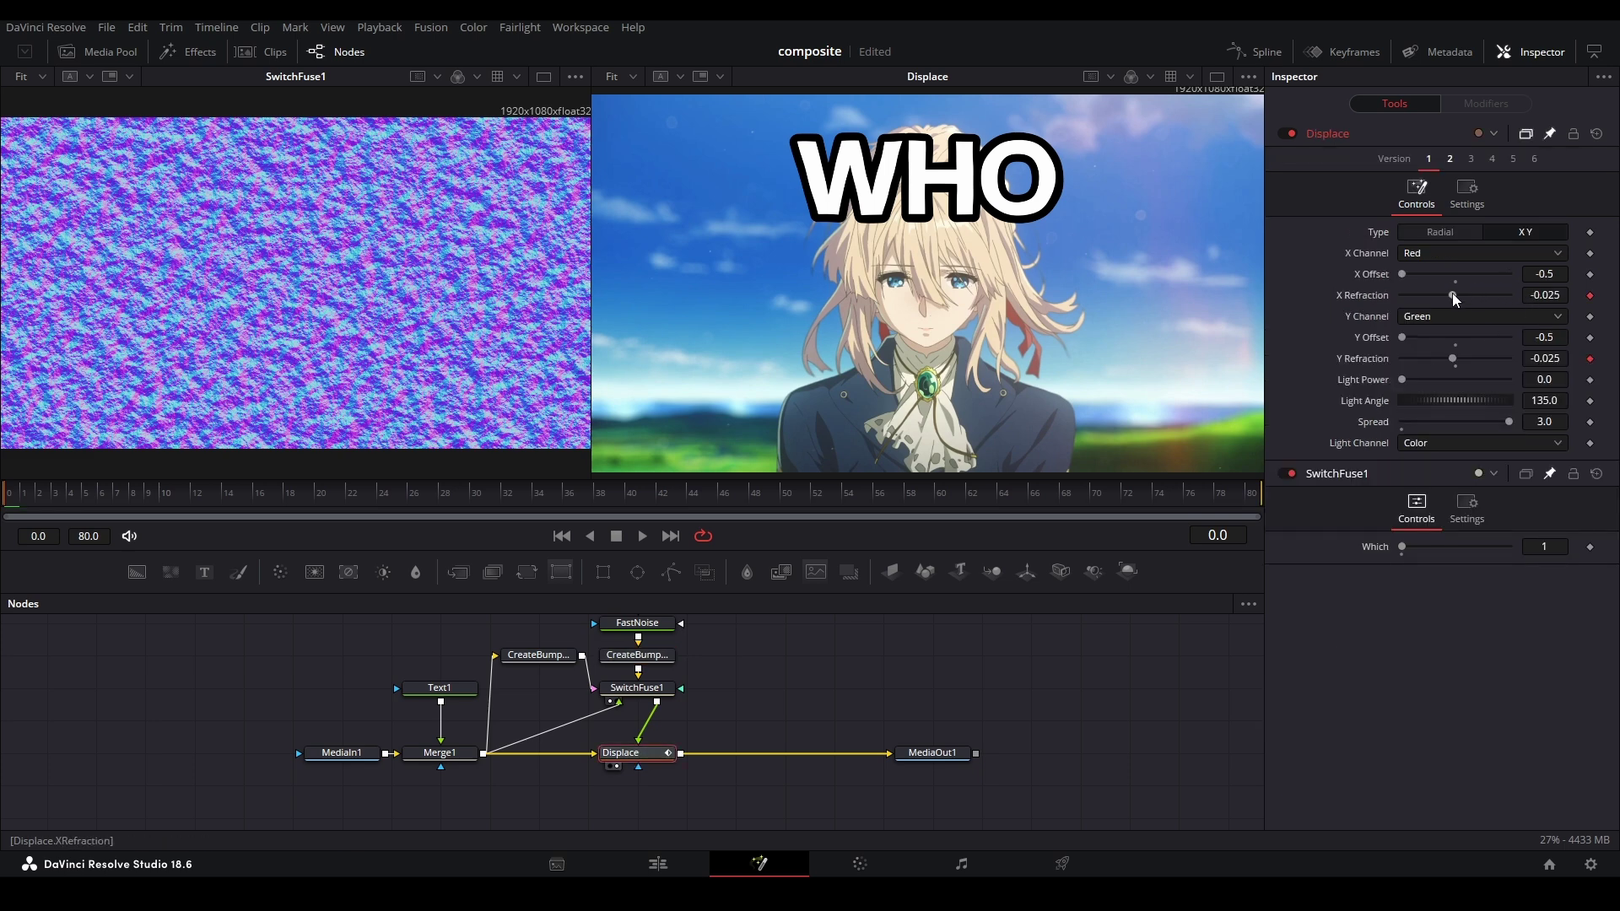
drag(1451, 292, 1487, 295)
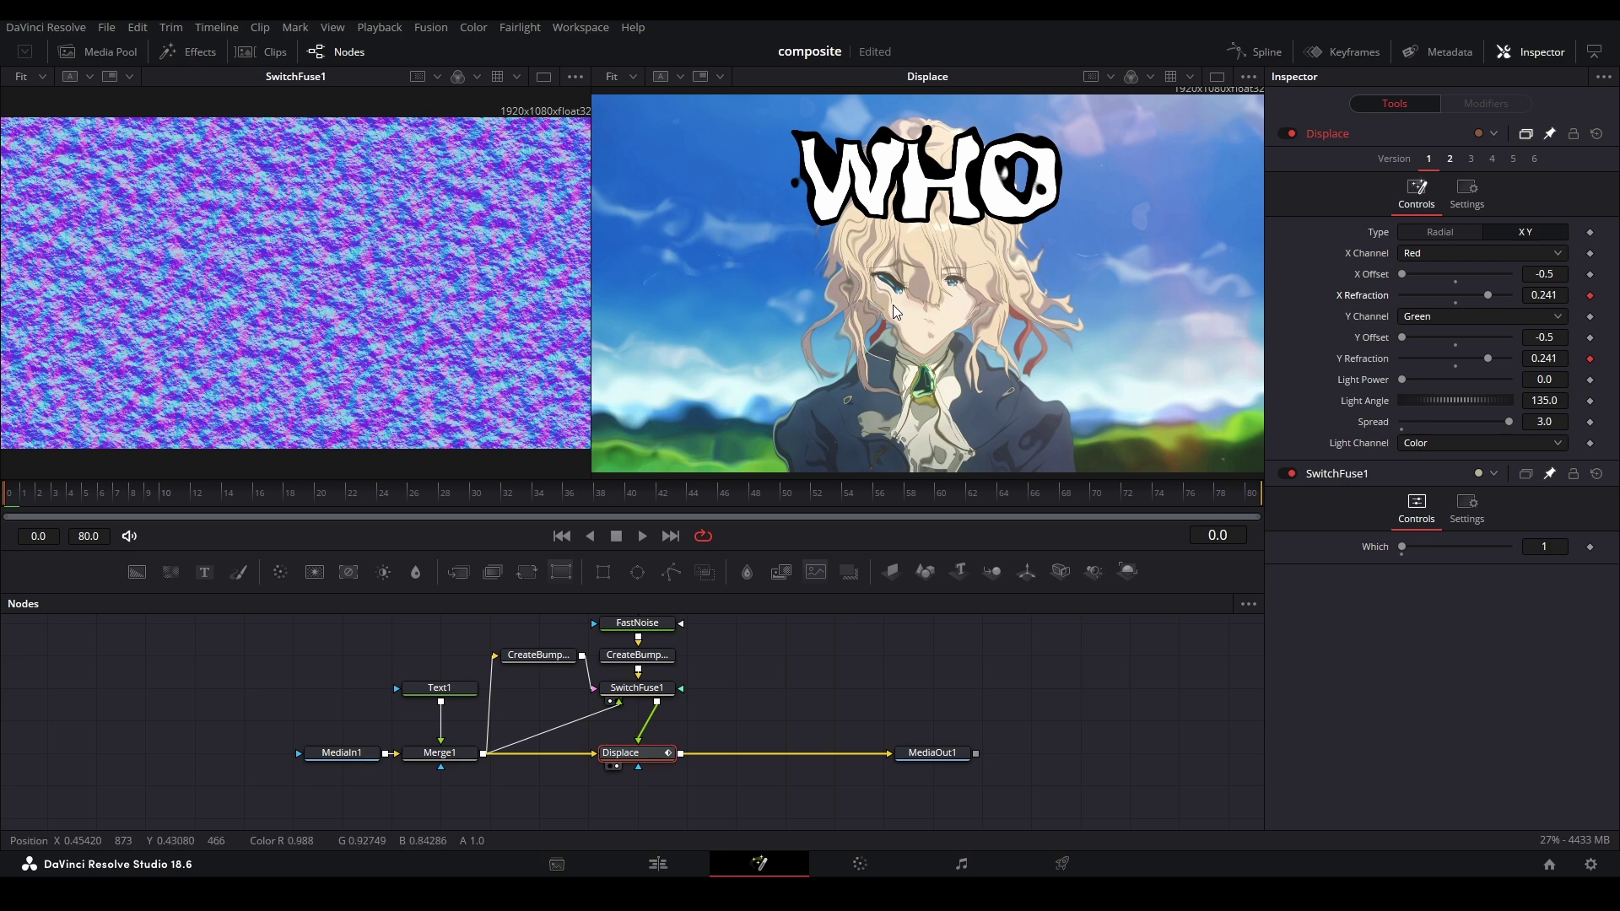
mouse_move(1484, 298)
mouse_down()
mouse_move(1434, 283)
mouse_move(1501, 287)
mouse_up()
Try the Displace X and Y Offsets at 0.0 with X Refraction lowered to 0.197, and return both offsets to -0.5.
double_click(1365, 280)
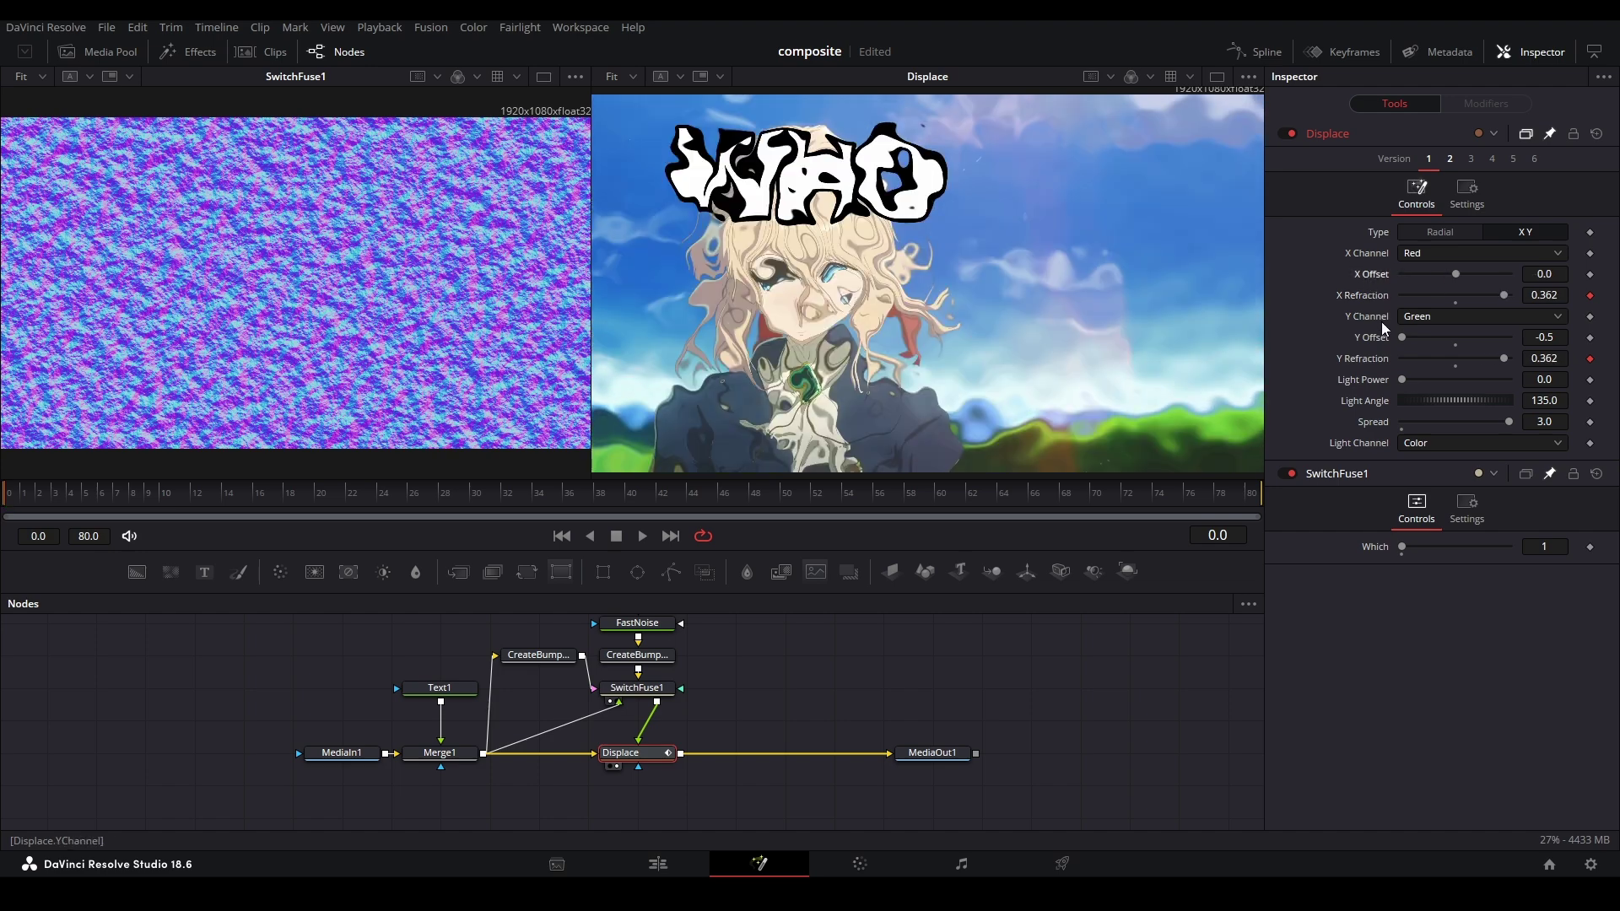
double_click(1381, 339)
drag(1497, 296, 1365, 275)
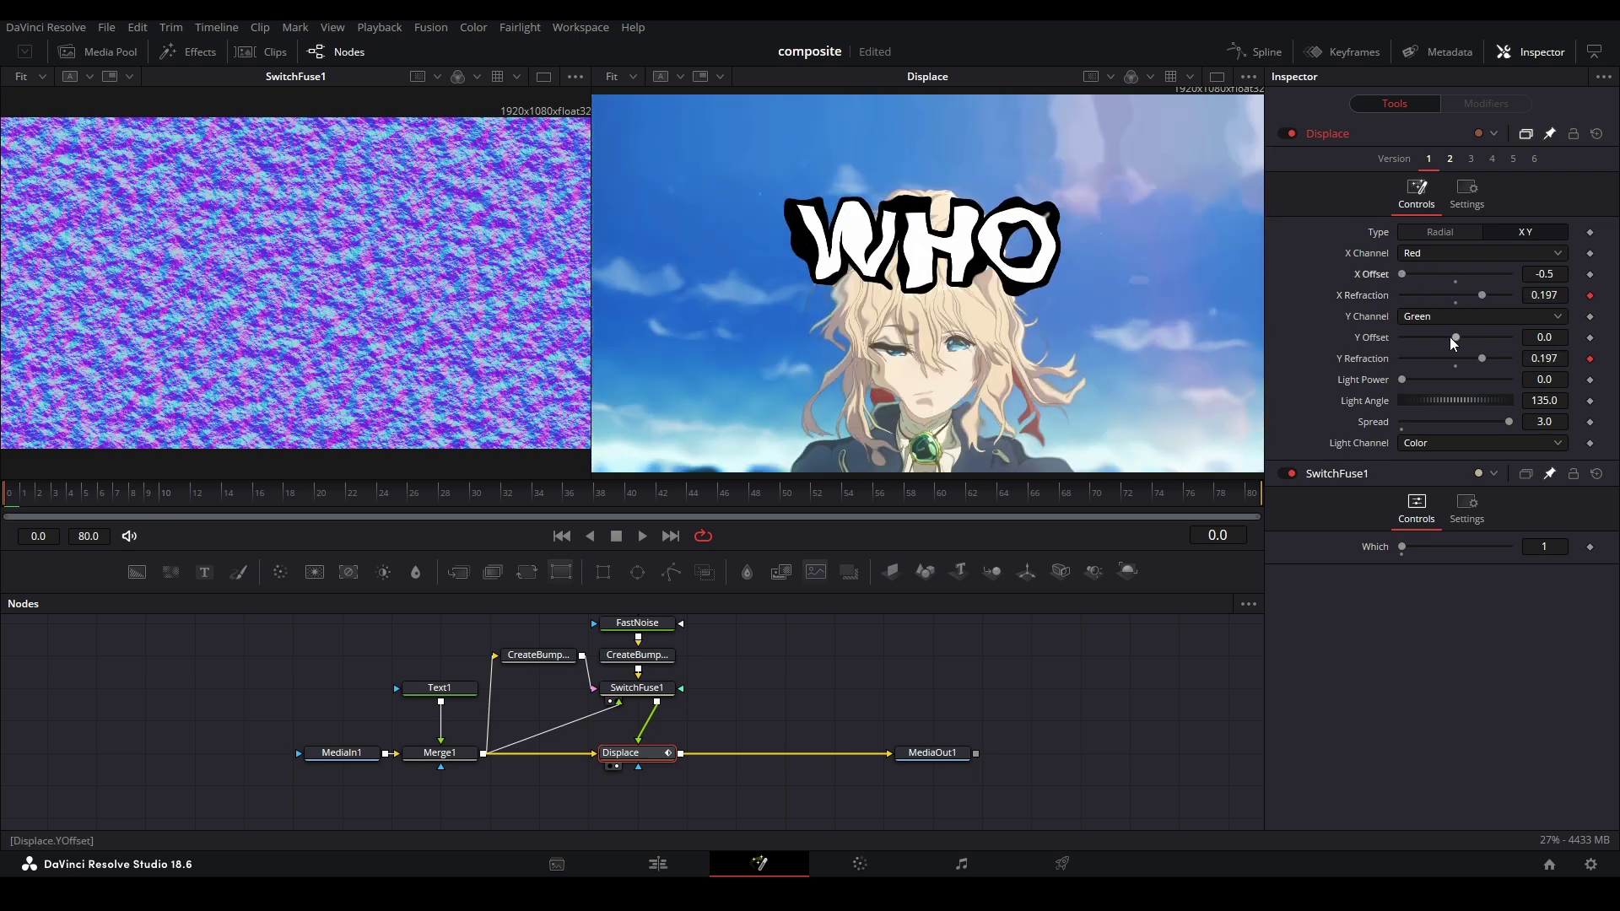
drag(1449, 336, 1396, 338)
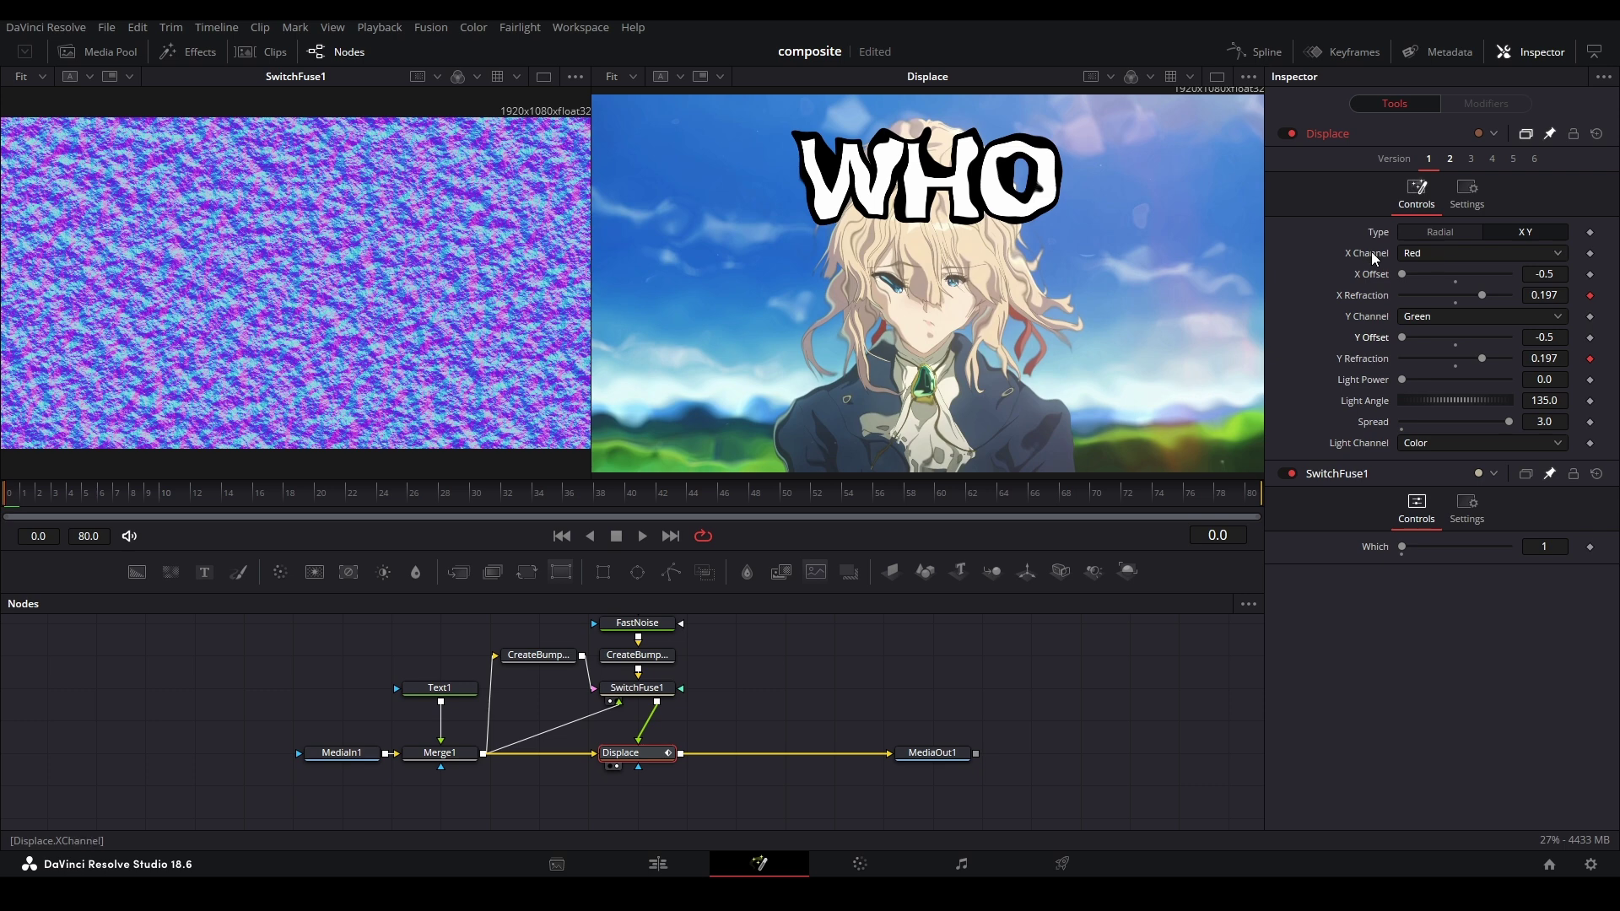
Swap the displacement channels to X Green and Y Red, and lower the X Refraction to -0.025.
click(1419, 255)
click(1423, 294)
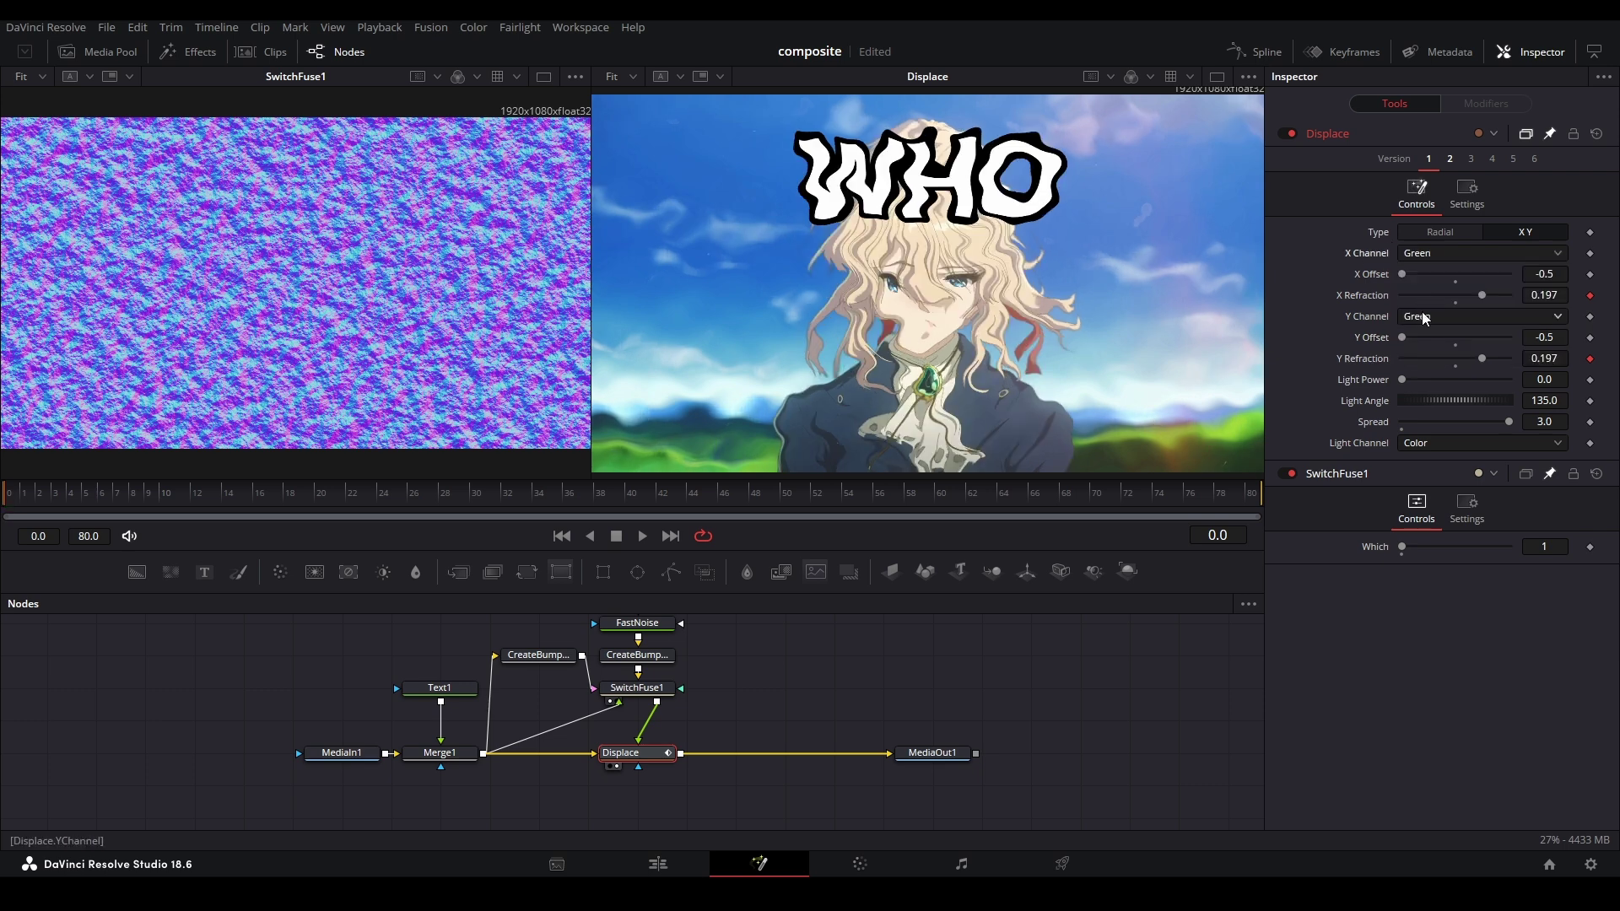
drag(1479, 293, 1451, 236)
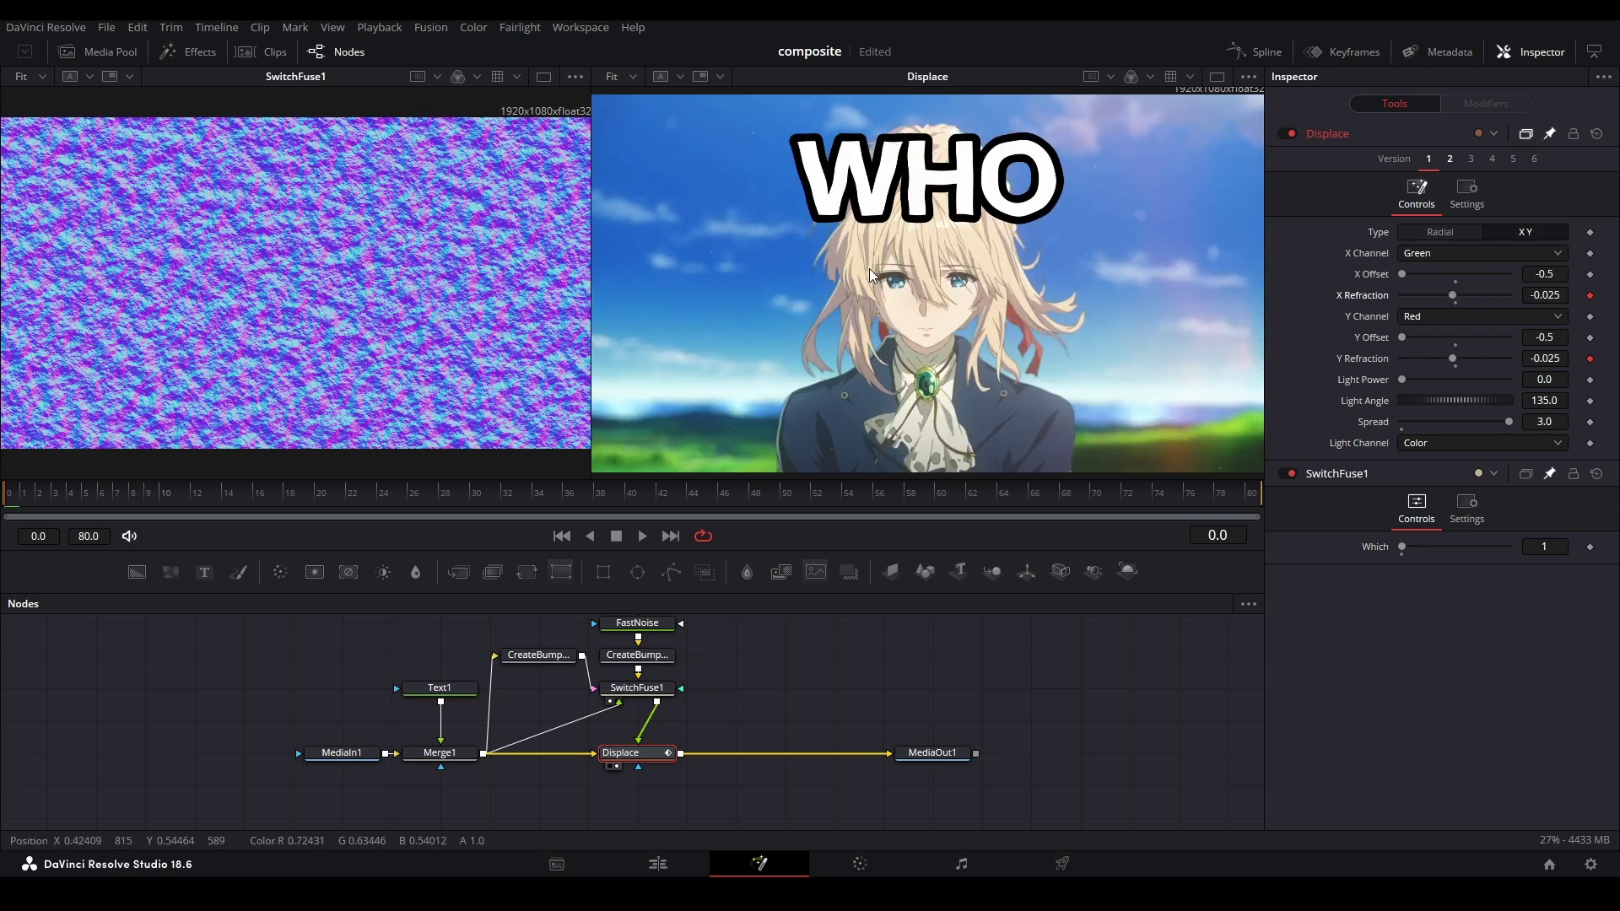
Raise the Displace X Refraction to 0.387 while inspecting the distortion on the character's face.
scroll(813, 326, up, 4)
drag(1456, 296, 1510, 233)
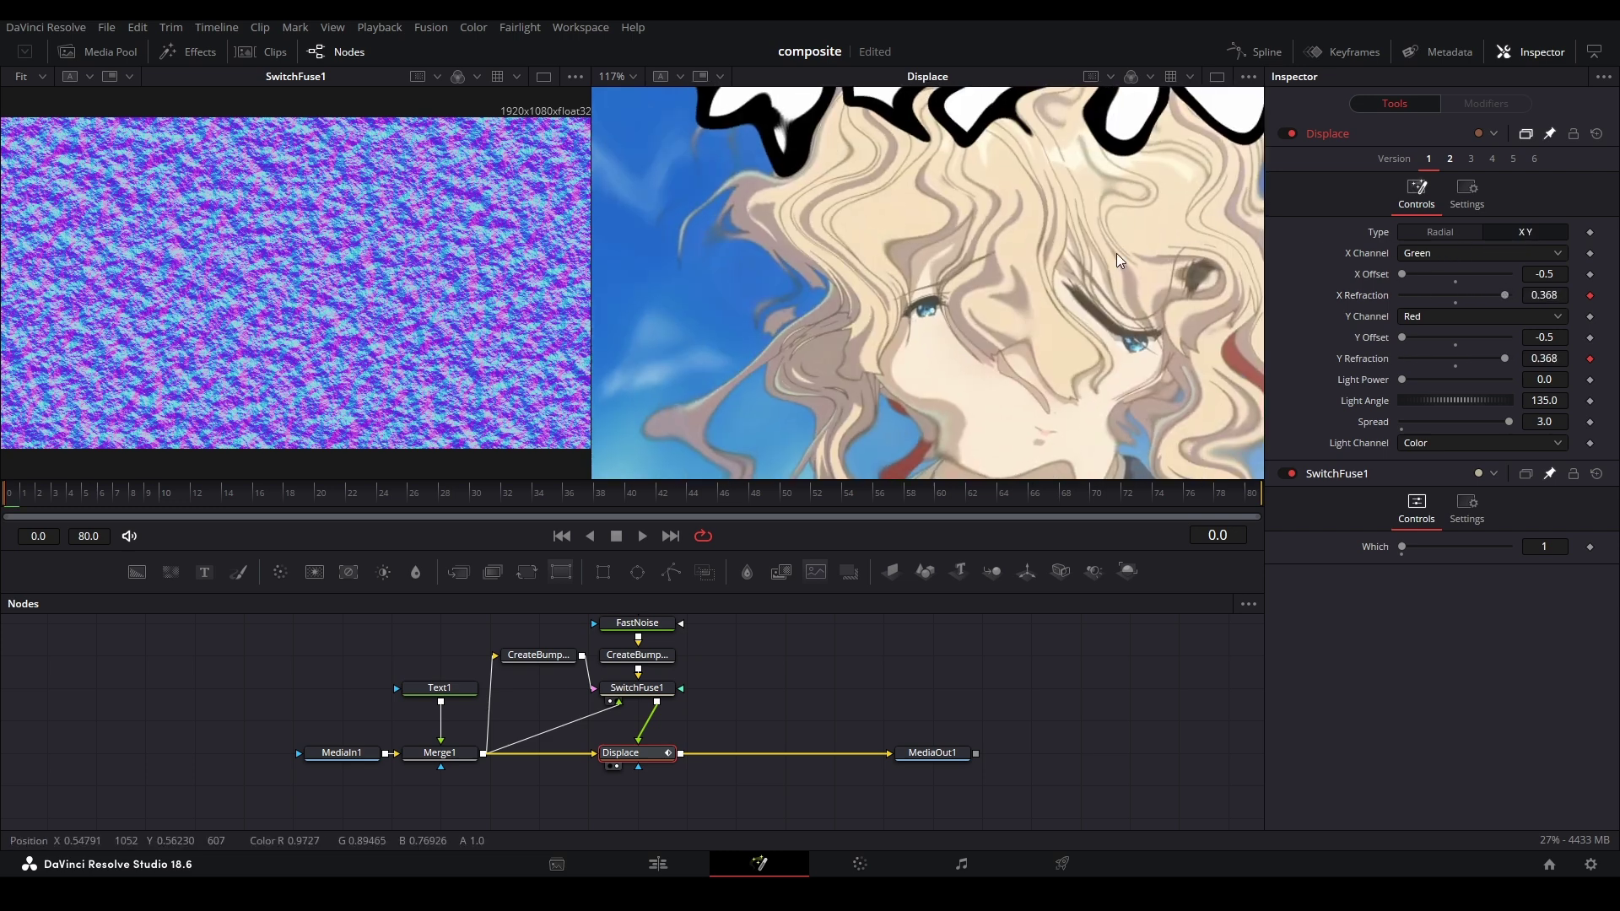
key(ctrl+f)
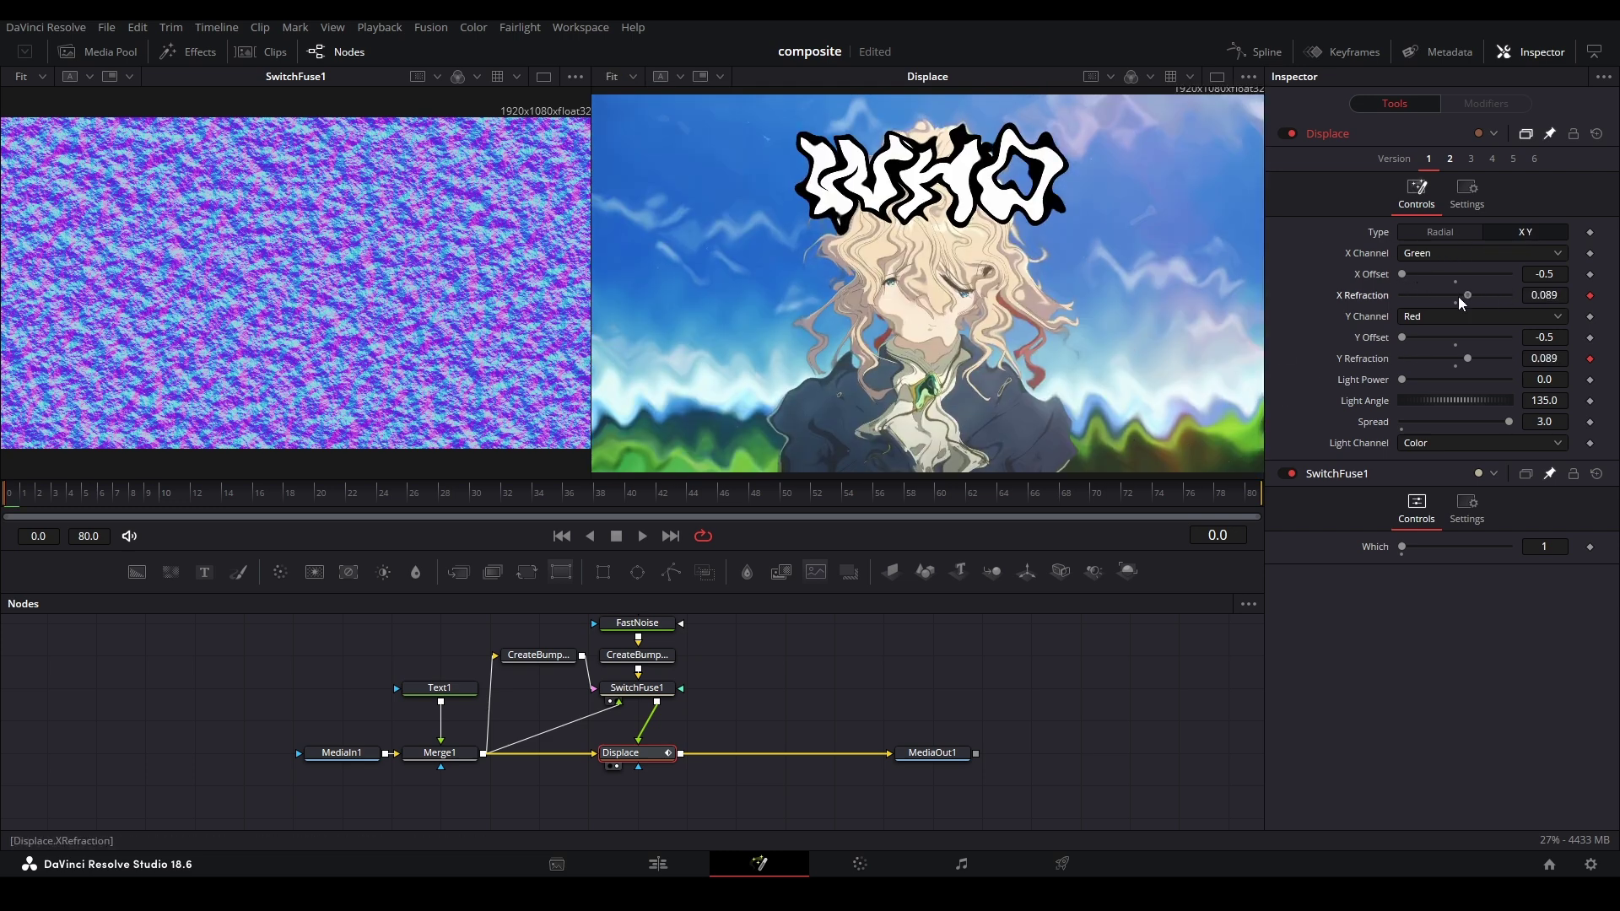
drag(1458, 296, 1507, 295)
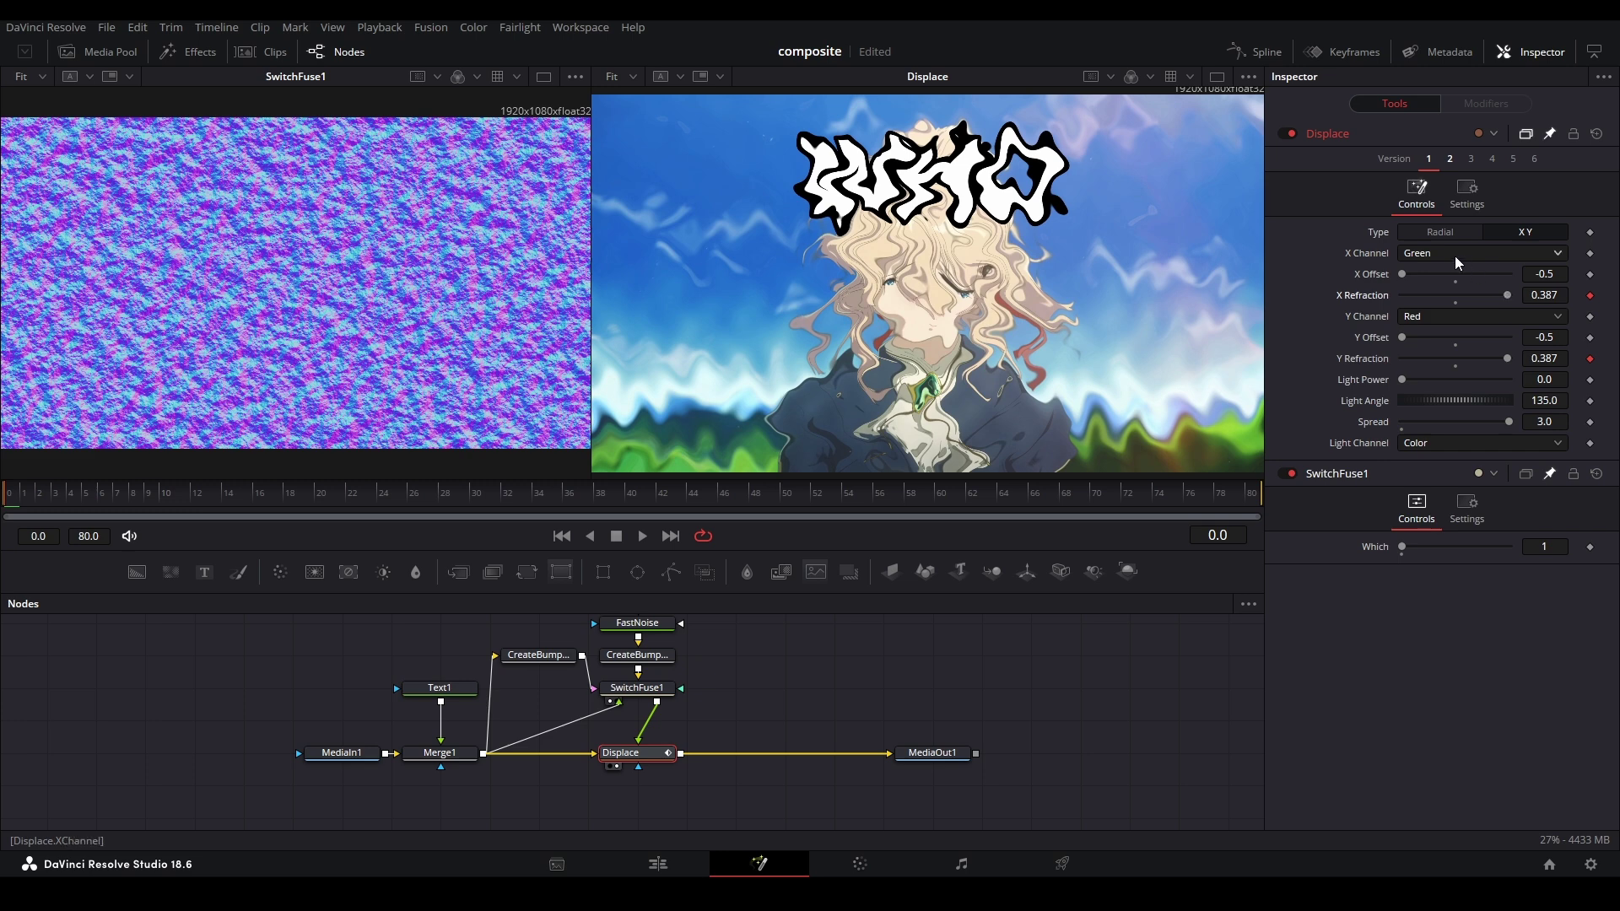
Set the Displace X Channel back to Red and the Y Channel back to Green.
click(1455, 256)
click(1445, 270)
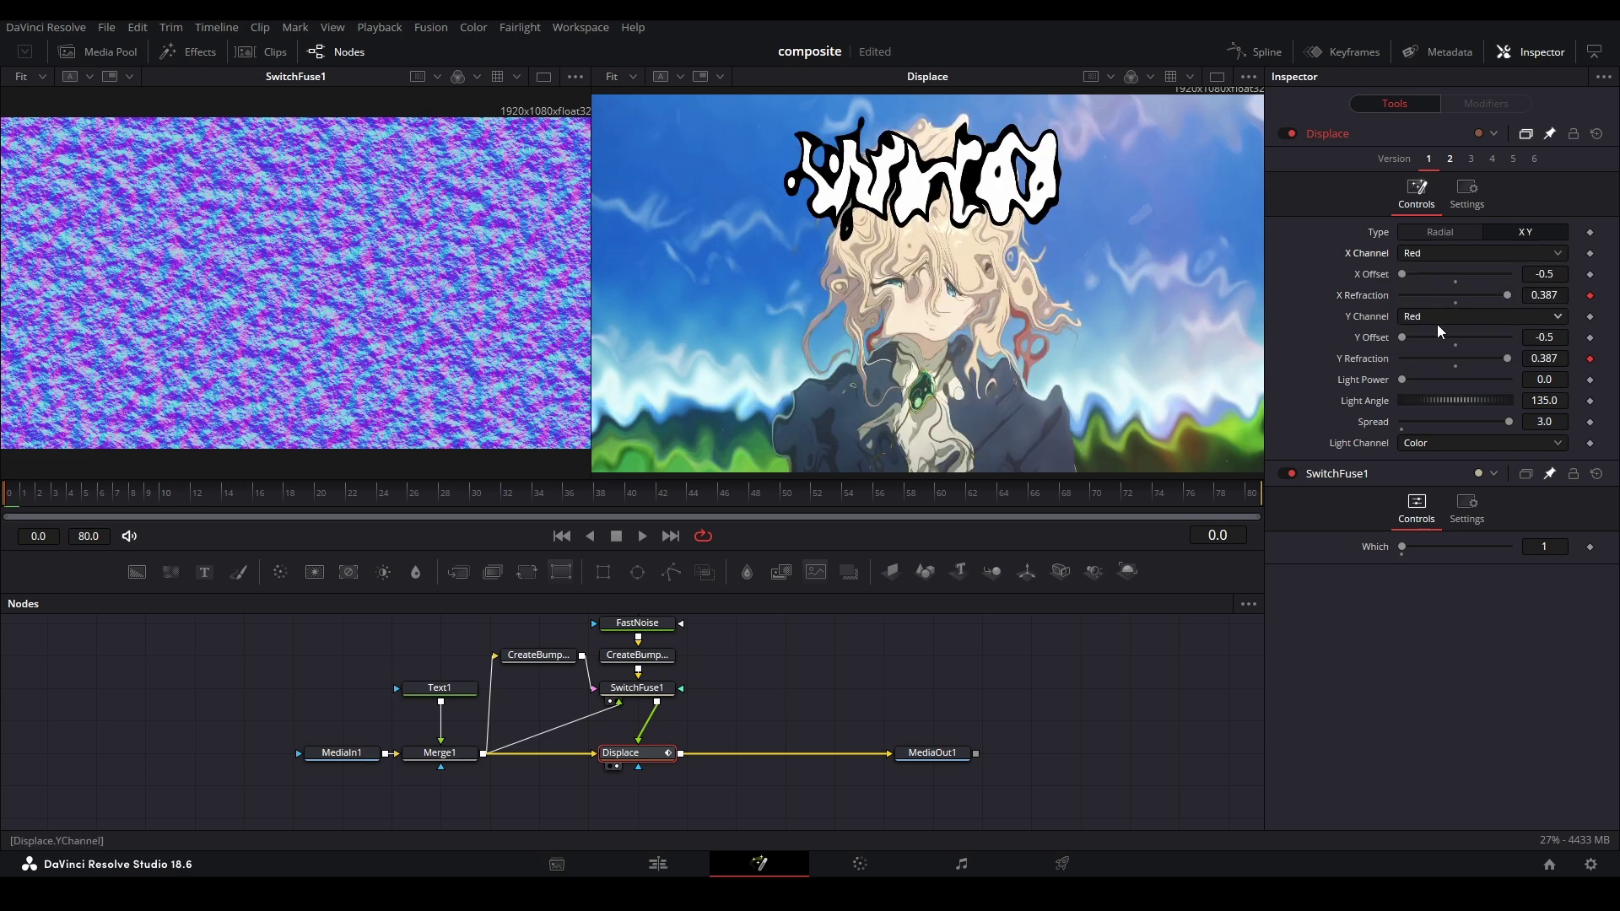
click(1436, 324)
click(1435, 357)
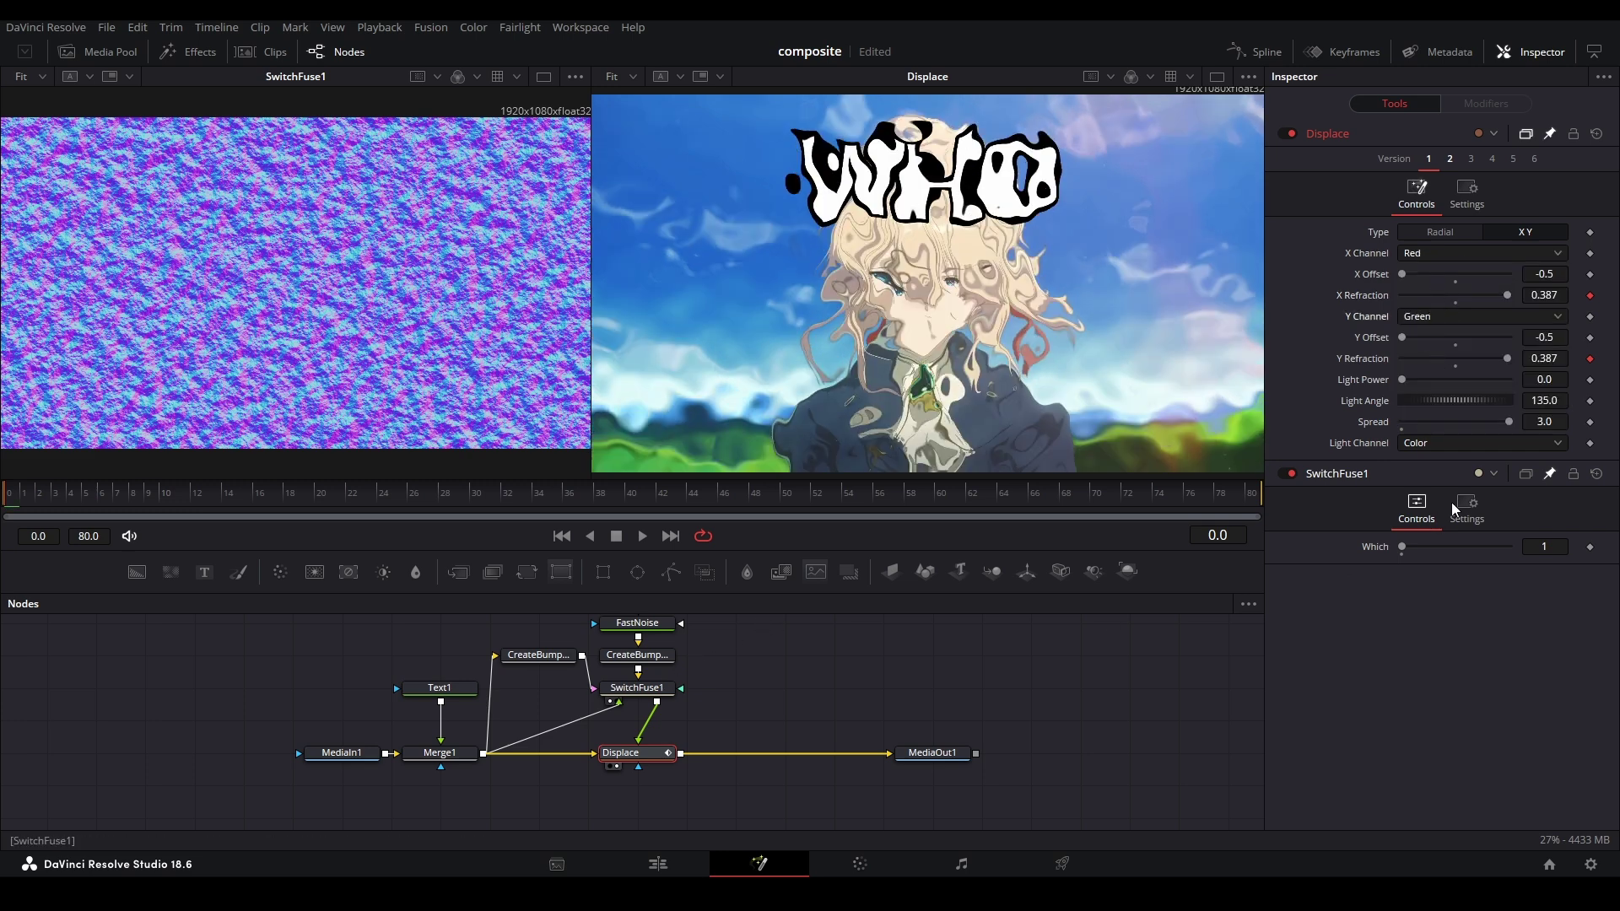
Set SwitchFuse1 to source 2 and lower the Displace X Refraction to -0.019.
drag(1407, 549, 1437, 547)
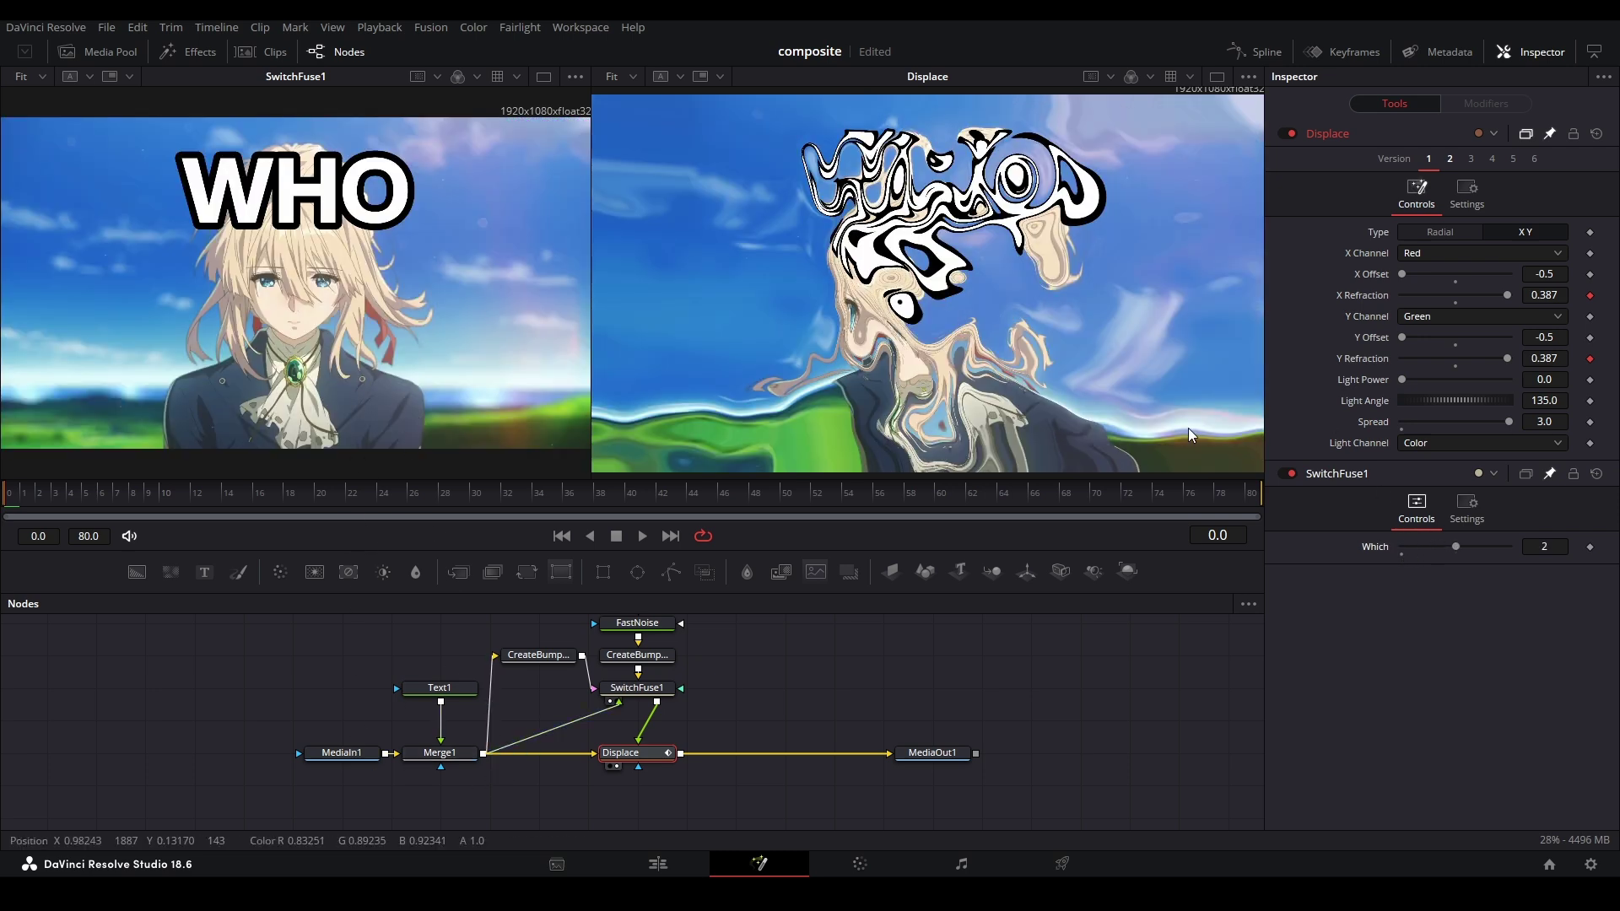
drag(1506, 296, 1404, 281)
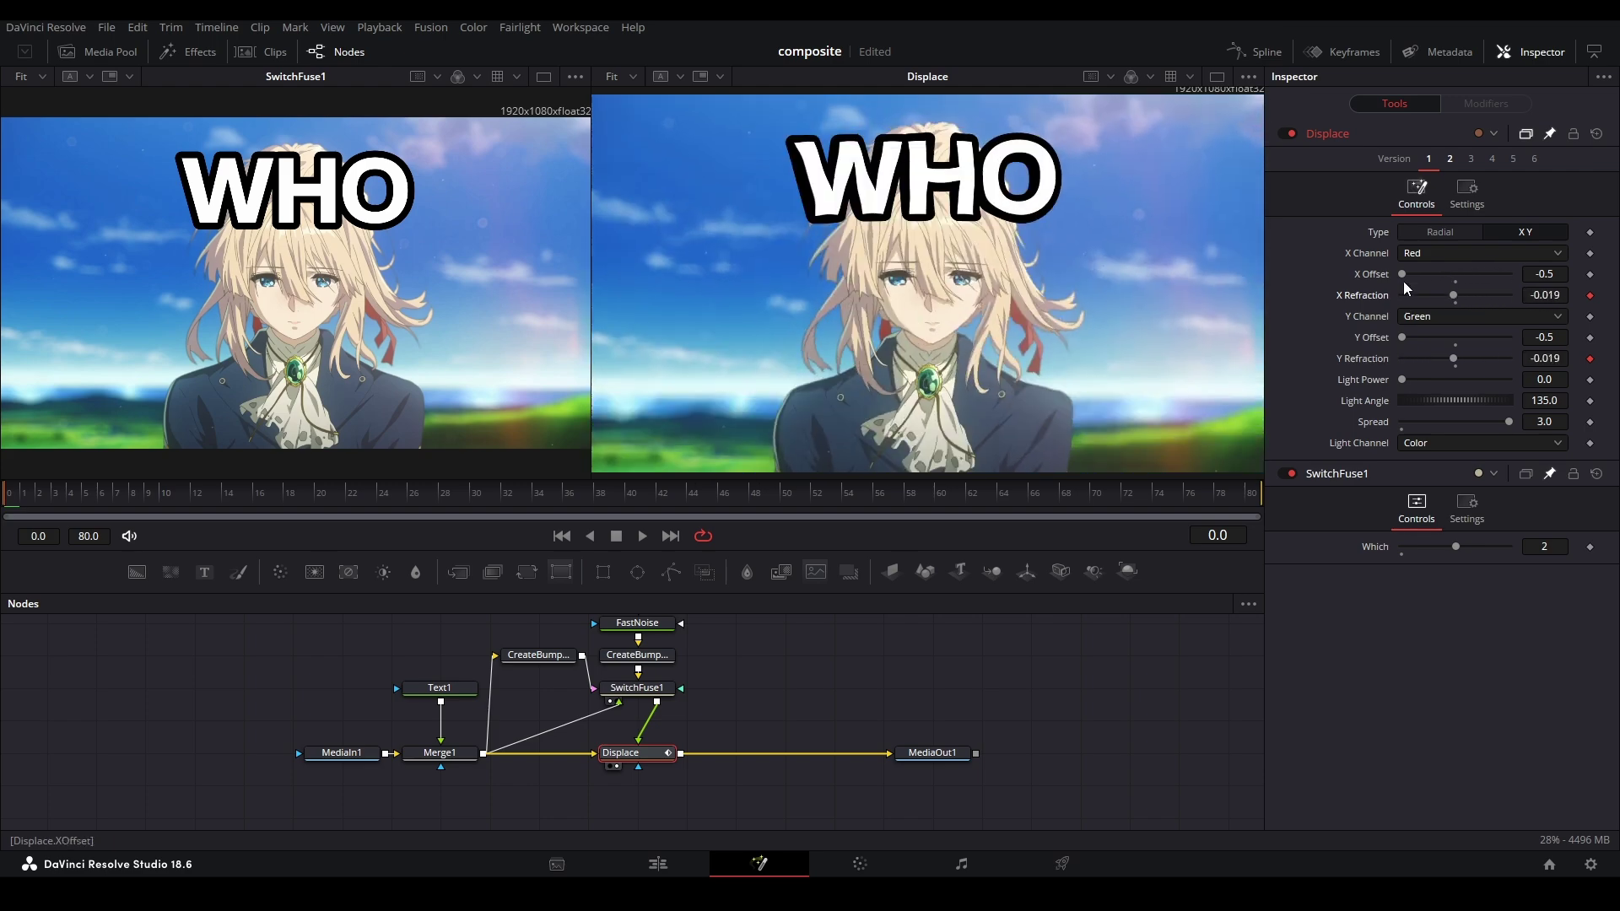
Swap the channels to X Green and Y Red for the image map, and set the X Refraction to -0.069.
click(1424, 256)
click(1428, 292)
click(1424, 317)
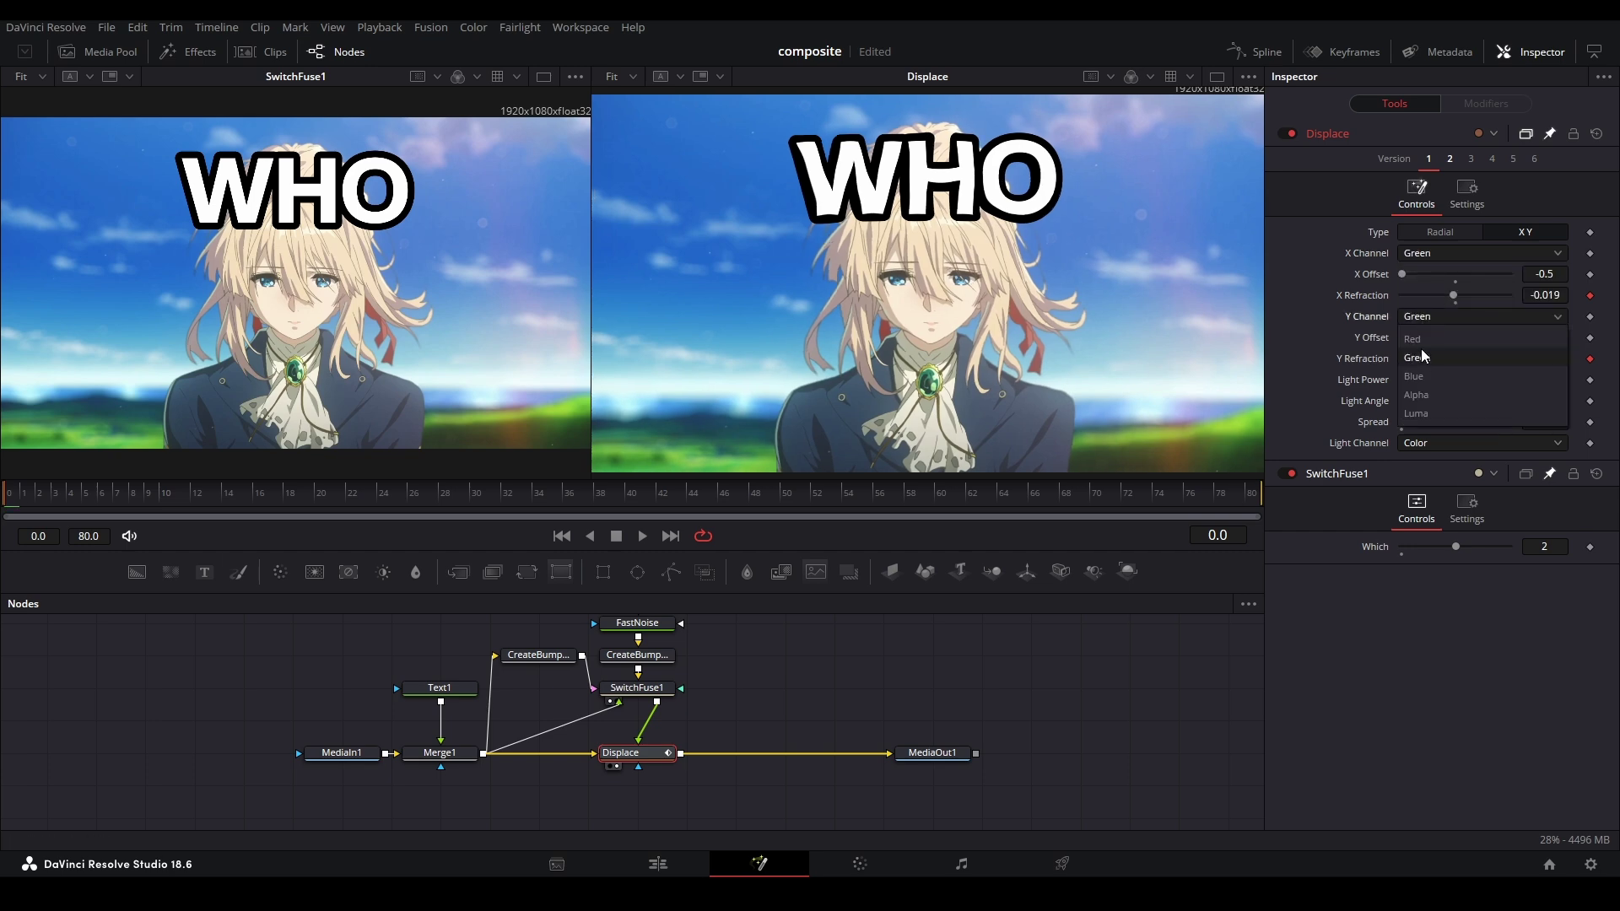
click(1421, 342)
mouse_move(1455, 300)
mouse_down()
mouse_move(1426, 297)
mouse_move(1512, 281)
mouse_move(1412, 285)
mouse_move(1446, 287)
mouse_up()
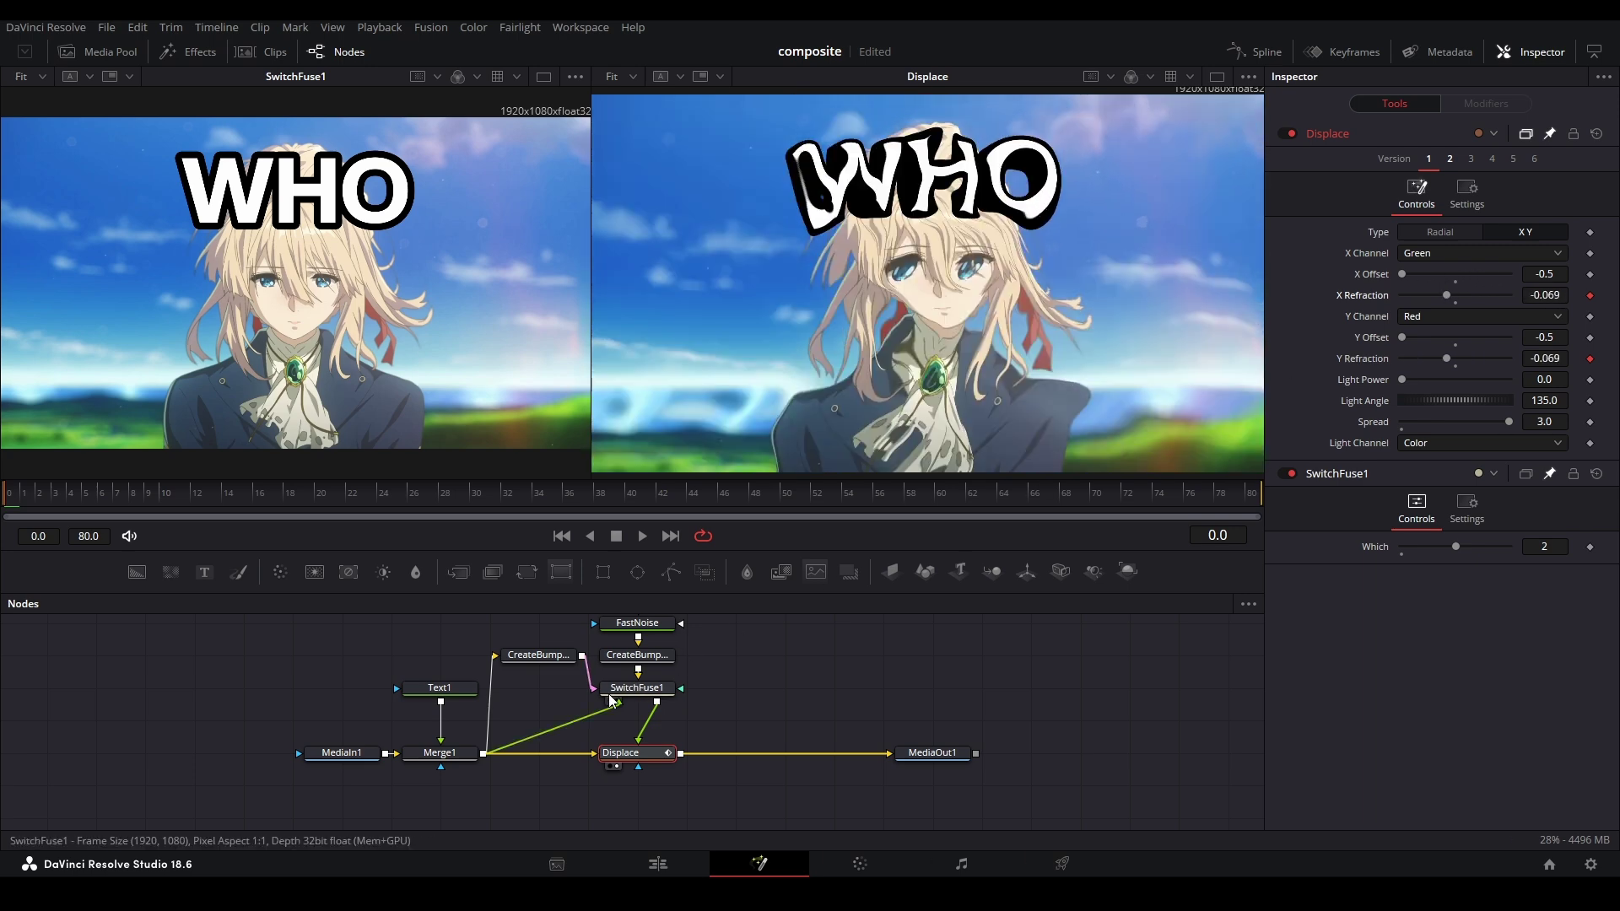
Set SwitchFuse1 to source 3, the image's bump map, and raise the Displace X Refraction to 0.4.
drag(1463, 548, 1559, 549)
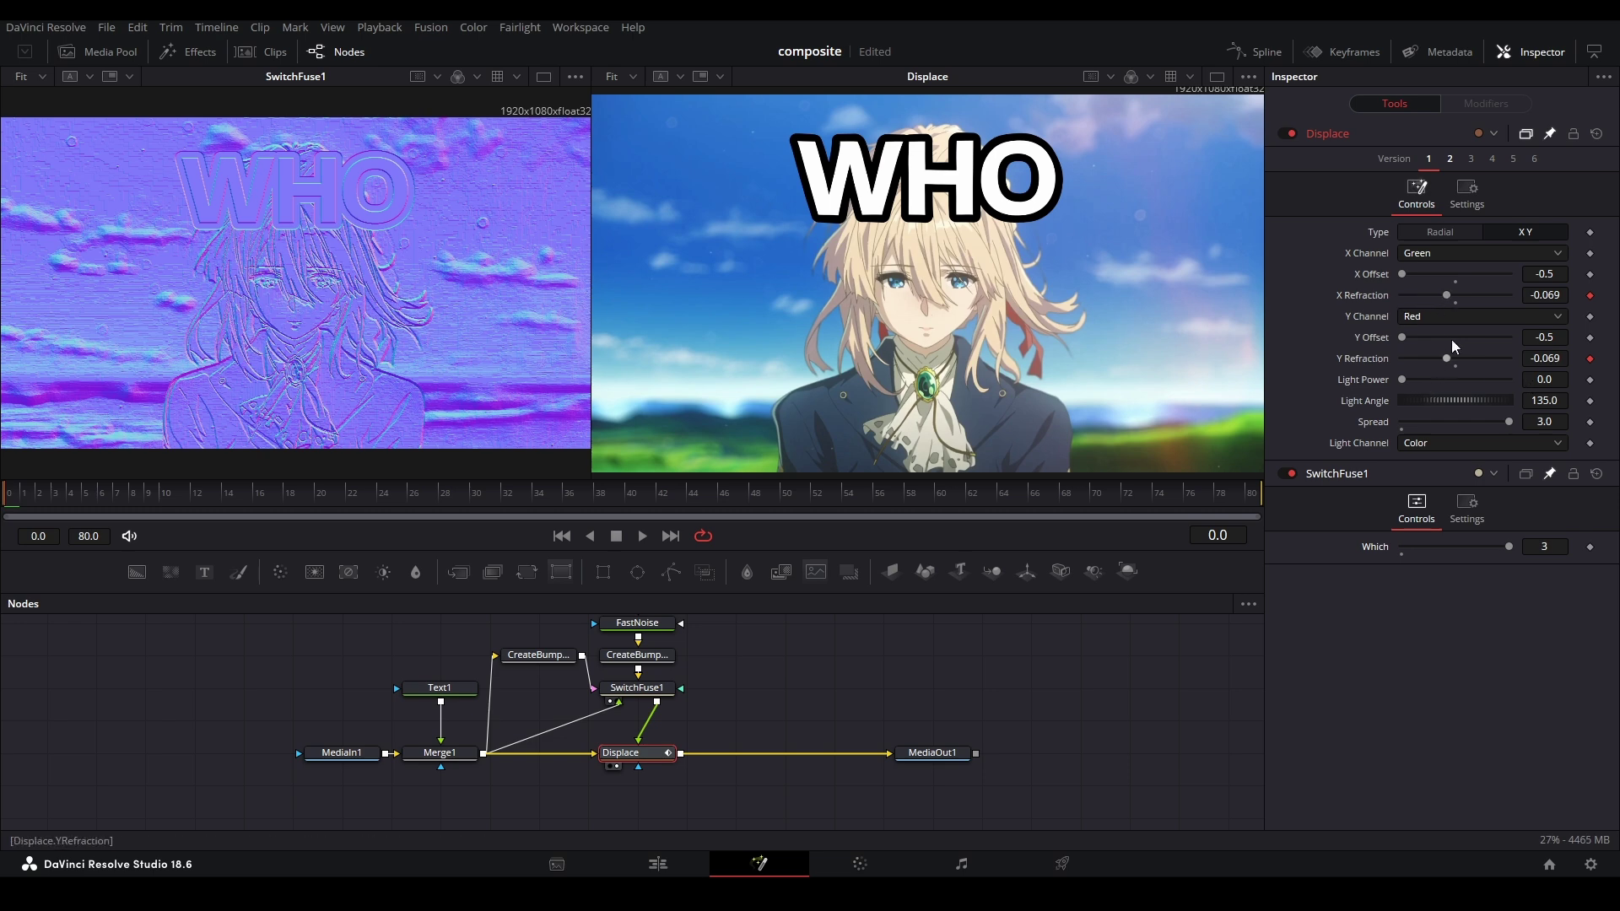
drag(1446, 295, 1507, 297)
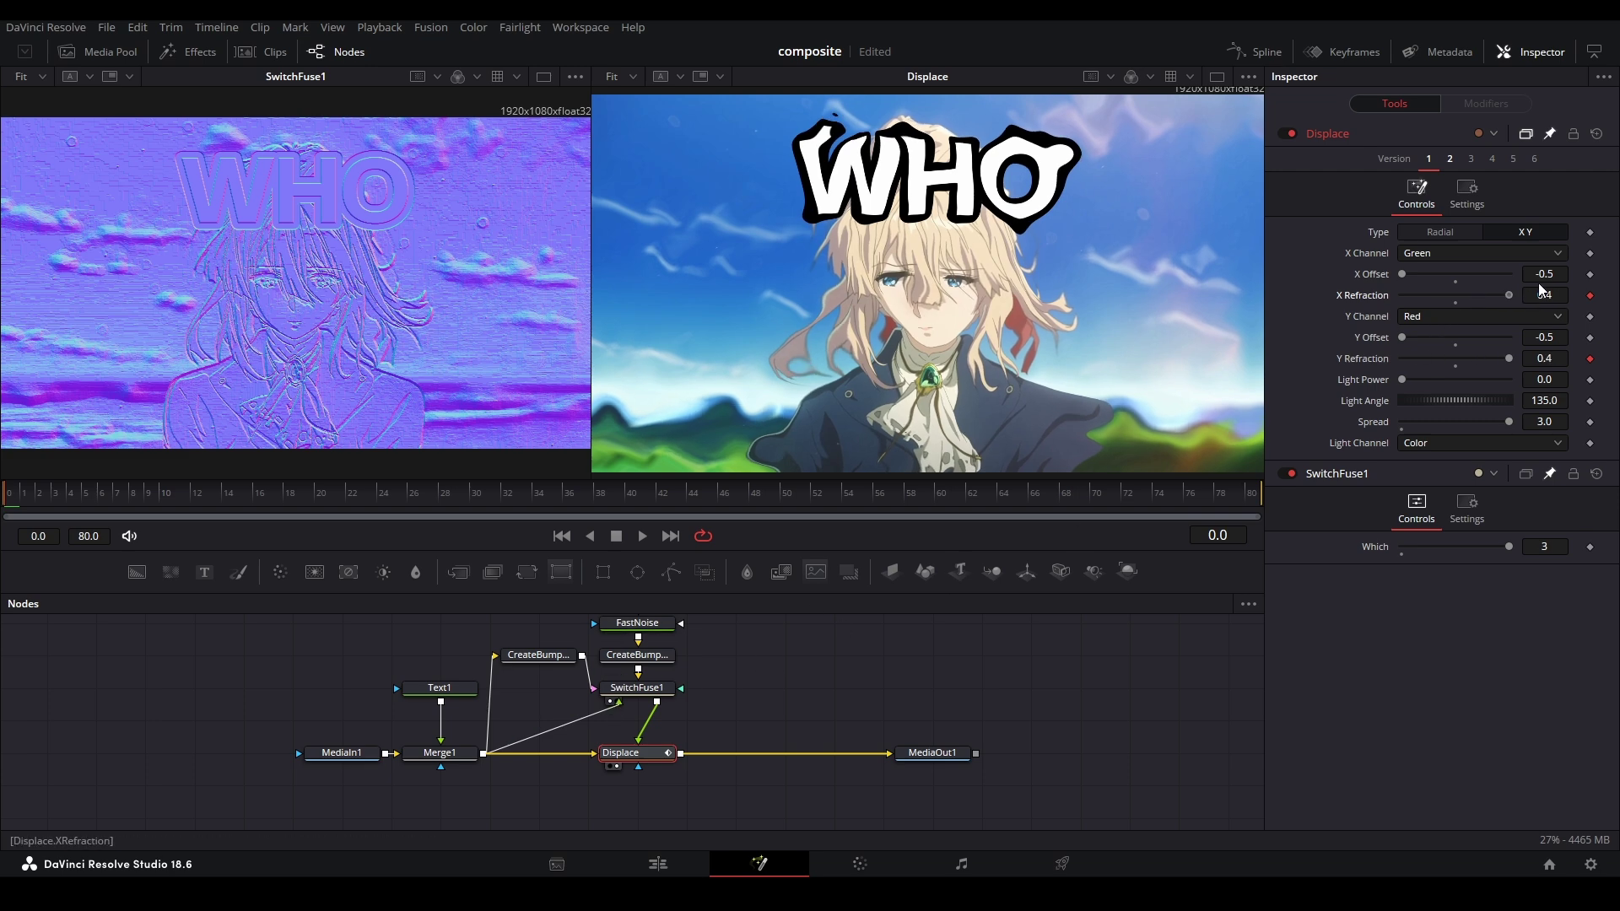
Set the X Channel to Red and the Y Channel to Green, and lower the X Refraction to -0.4.
click(1471, 254)
click(1456, 271)
click(1432, 316)
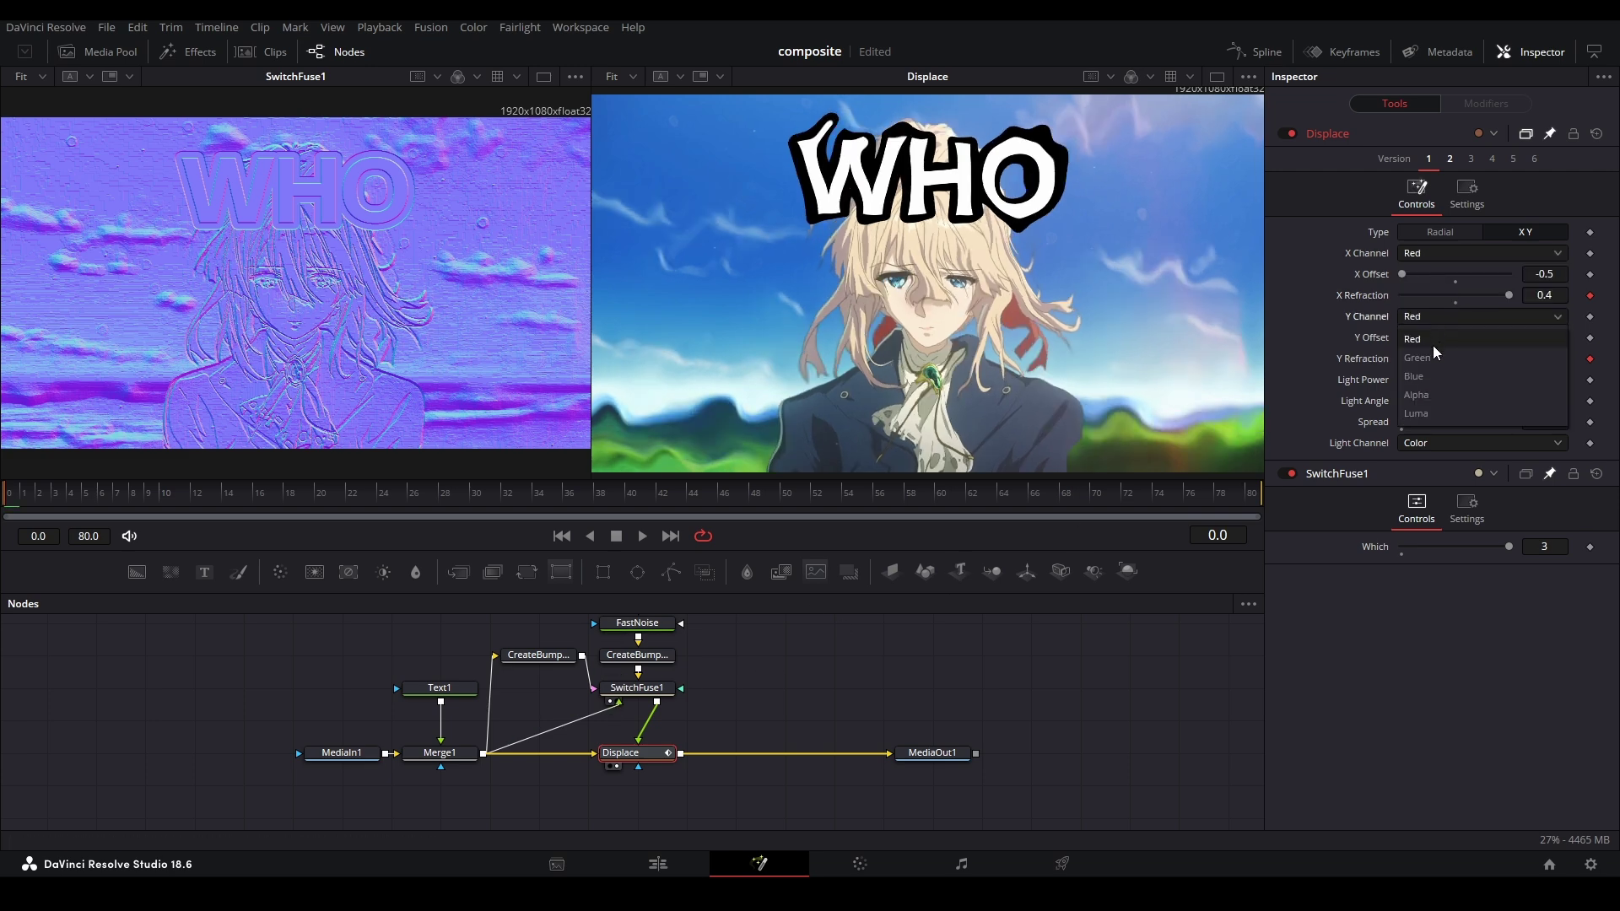
click(1433, 346)
drag(1506, 296, 1384, 307)
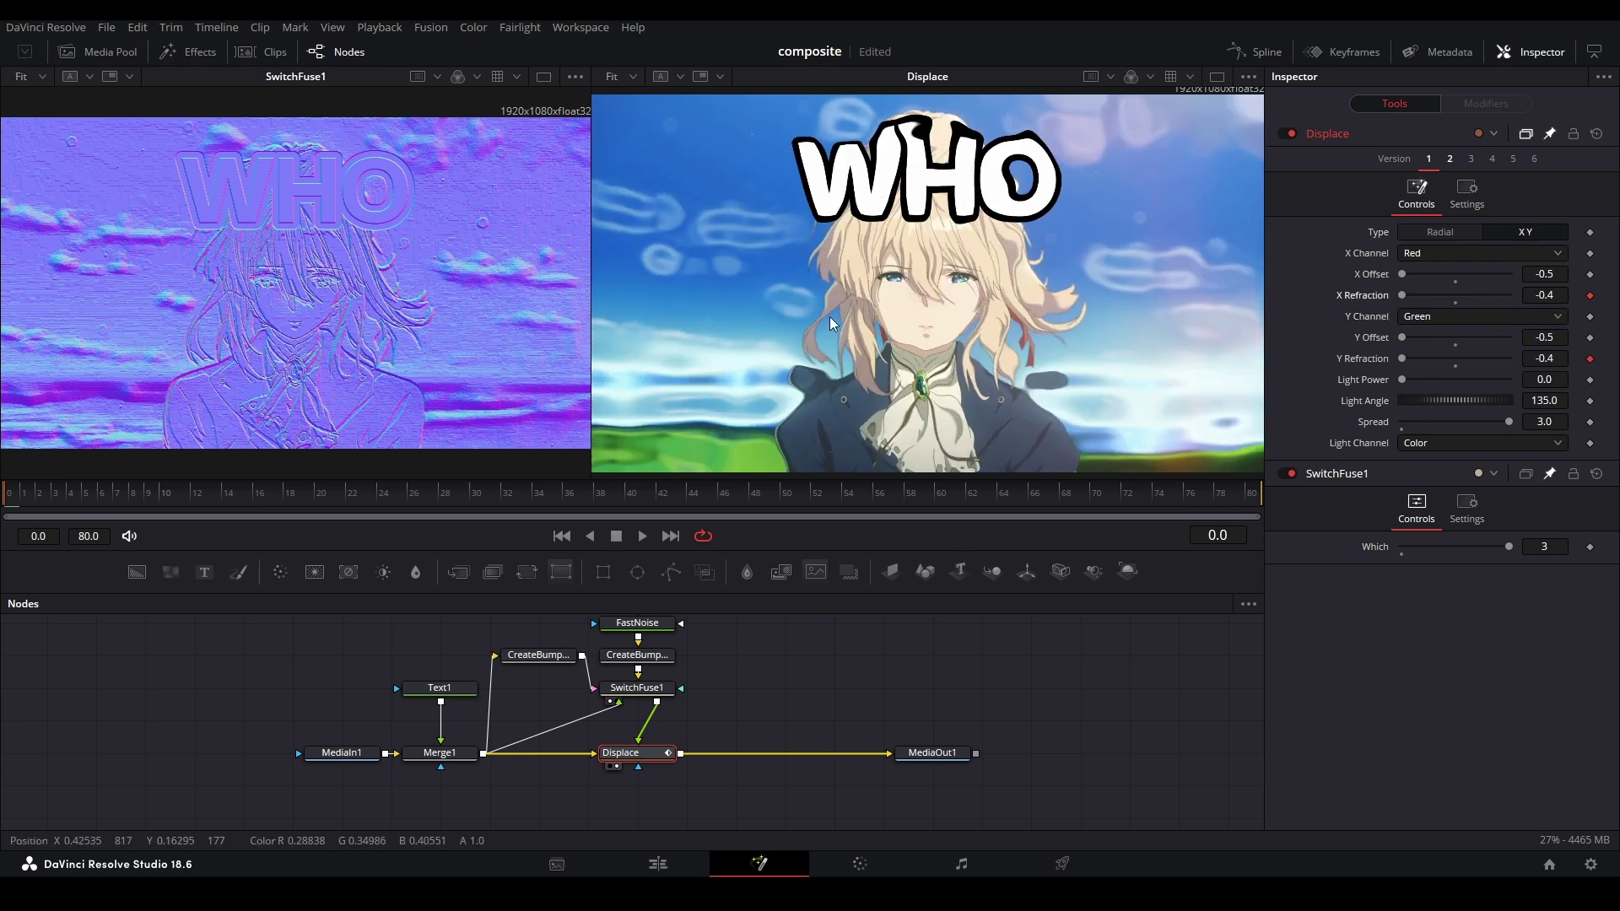
Compare positive and negative refraction by undoing and redoing the X Refraction changes, ending on 0.4.
key(ctrl+shift+z)
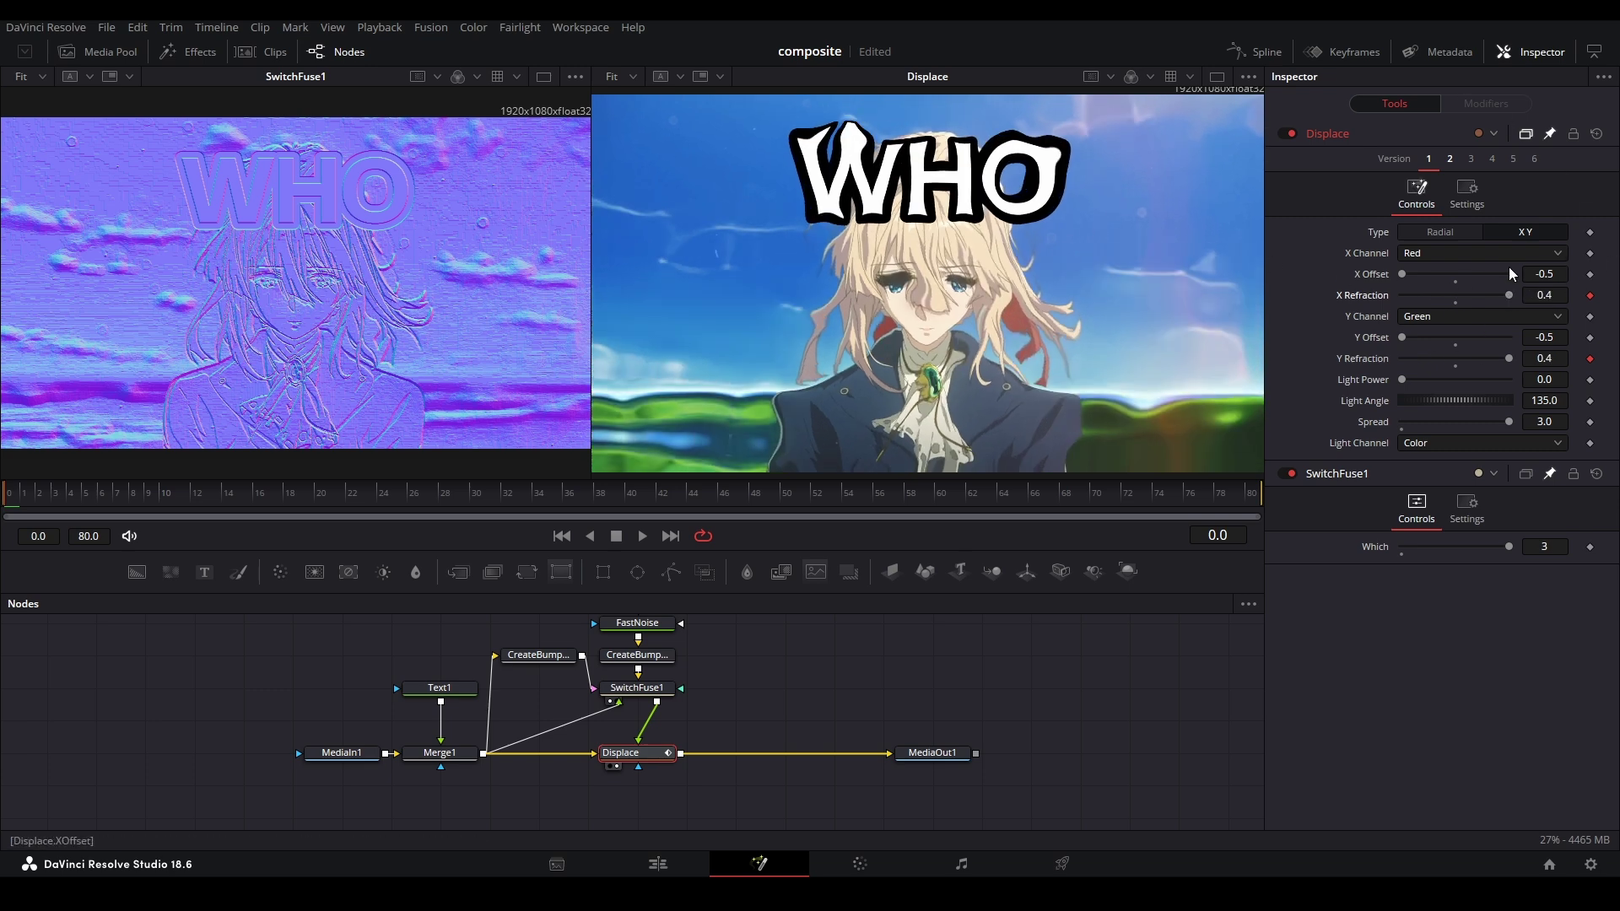
mouse_move(1511, 299)
mouse_down()
mouse_move(1350, 287)
mouse_move(1475, 312)
mouse_move(1535, 302)
mouse_up()
key(ctrl+z)
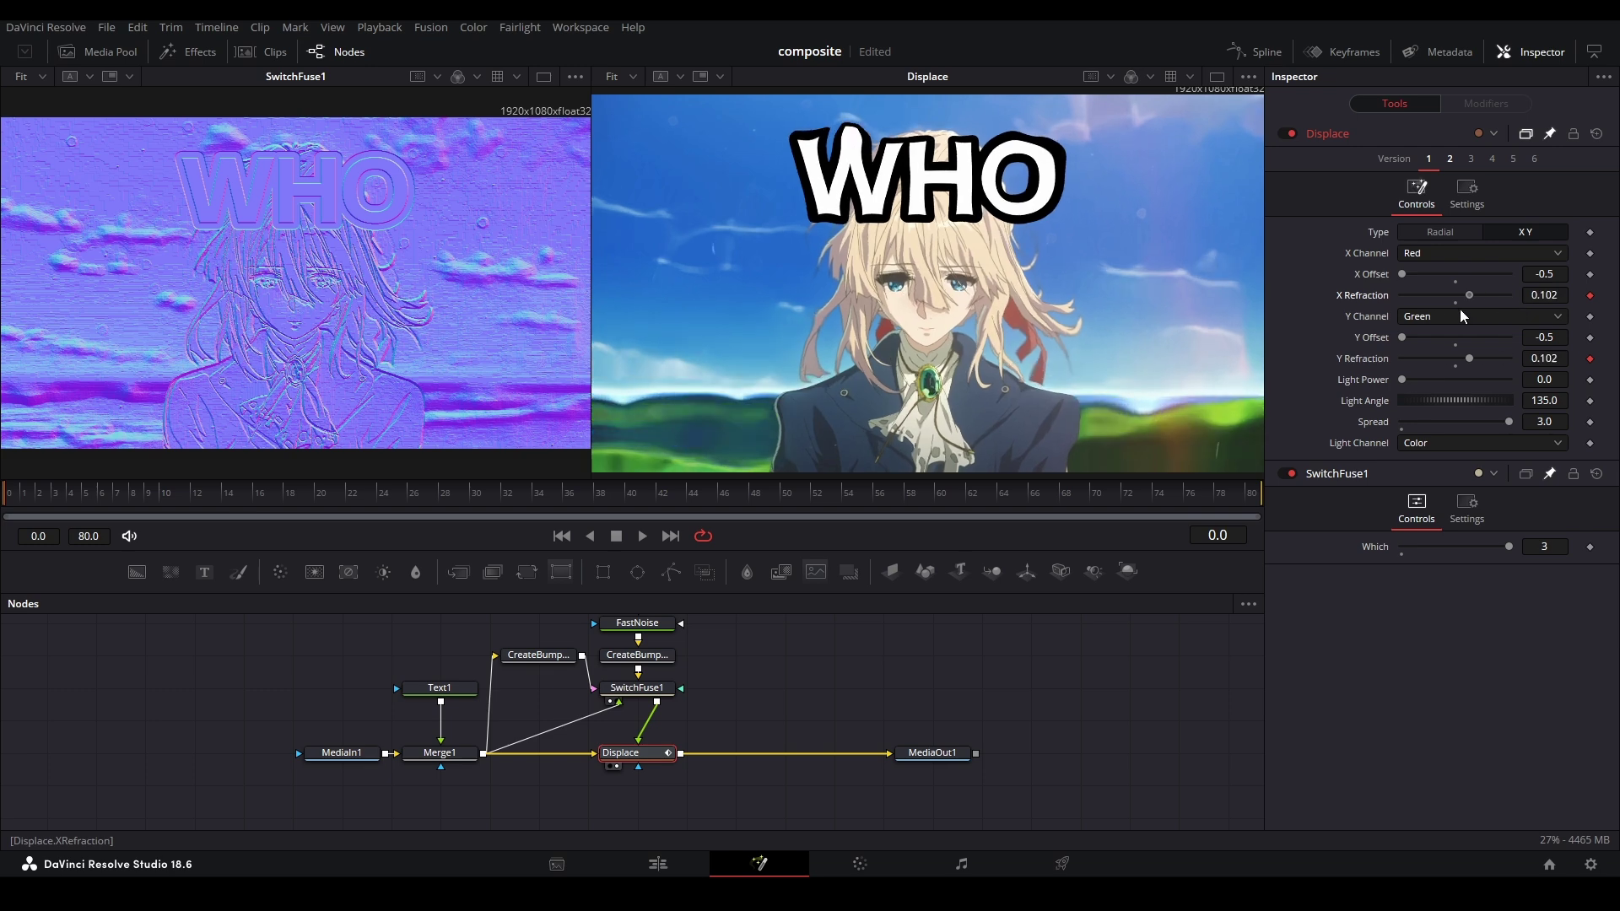
key(ctrl+shift+z)
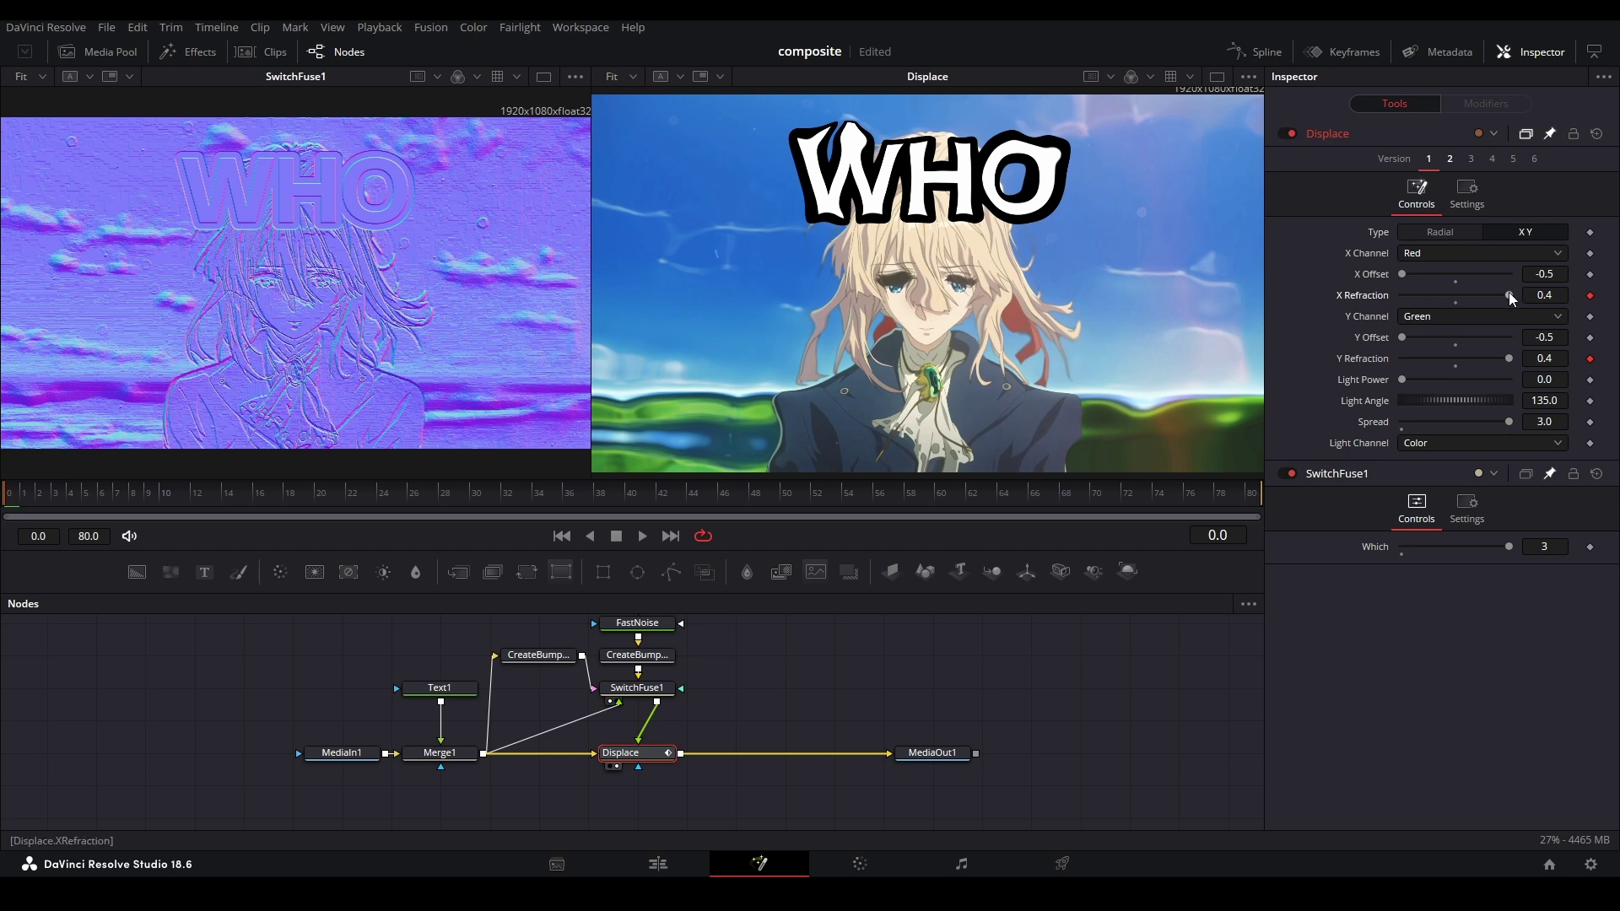
key(ctrl+z)
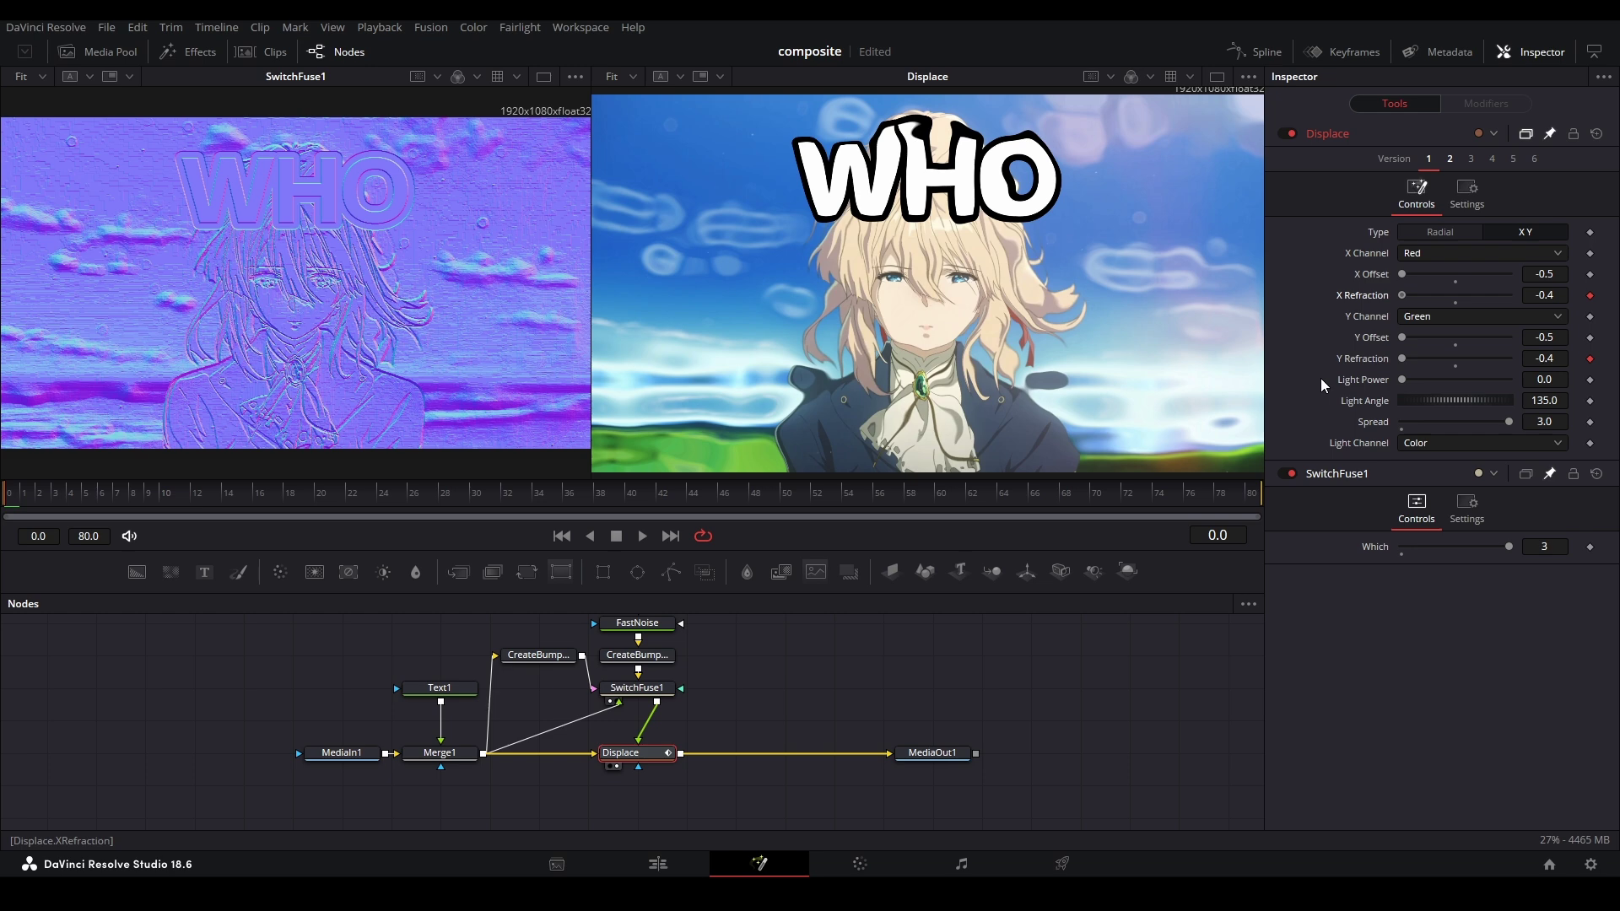
key(ctrl+shift+z)
Swap the channels to X Green and Y Red again, and sweep the X Refraction to 0.4.
click(1474, 254)
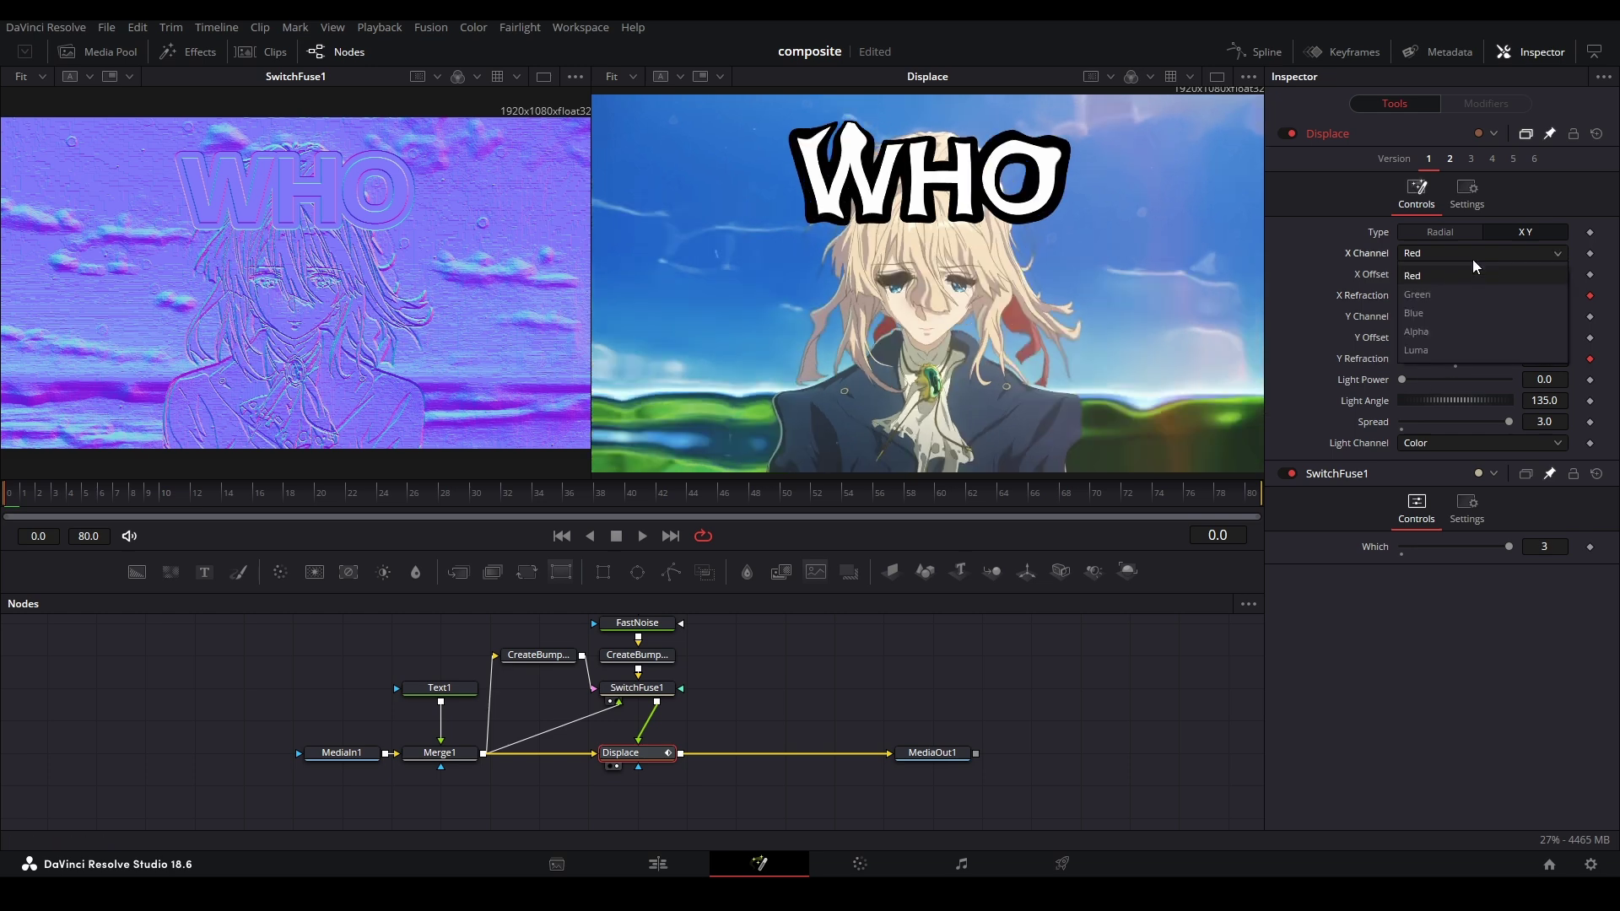
click(1439, 294)
click(1441, 316)
click(1436, 338)
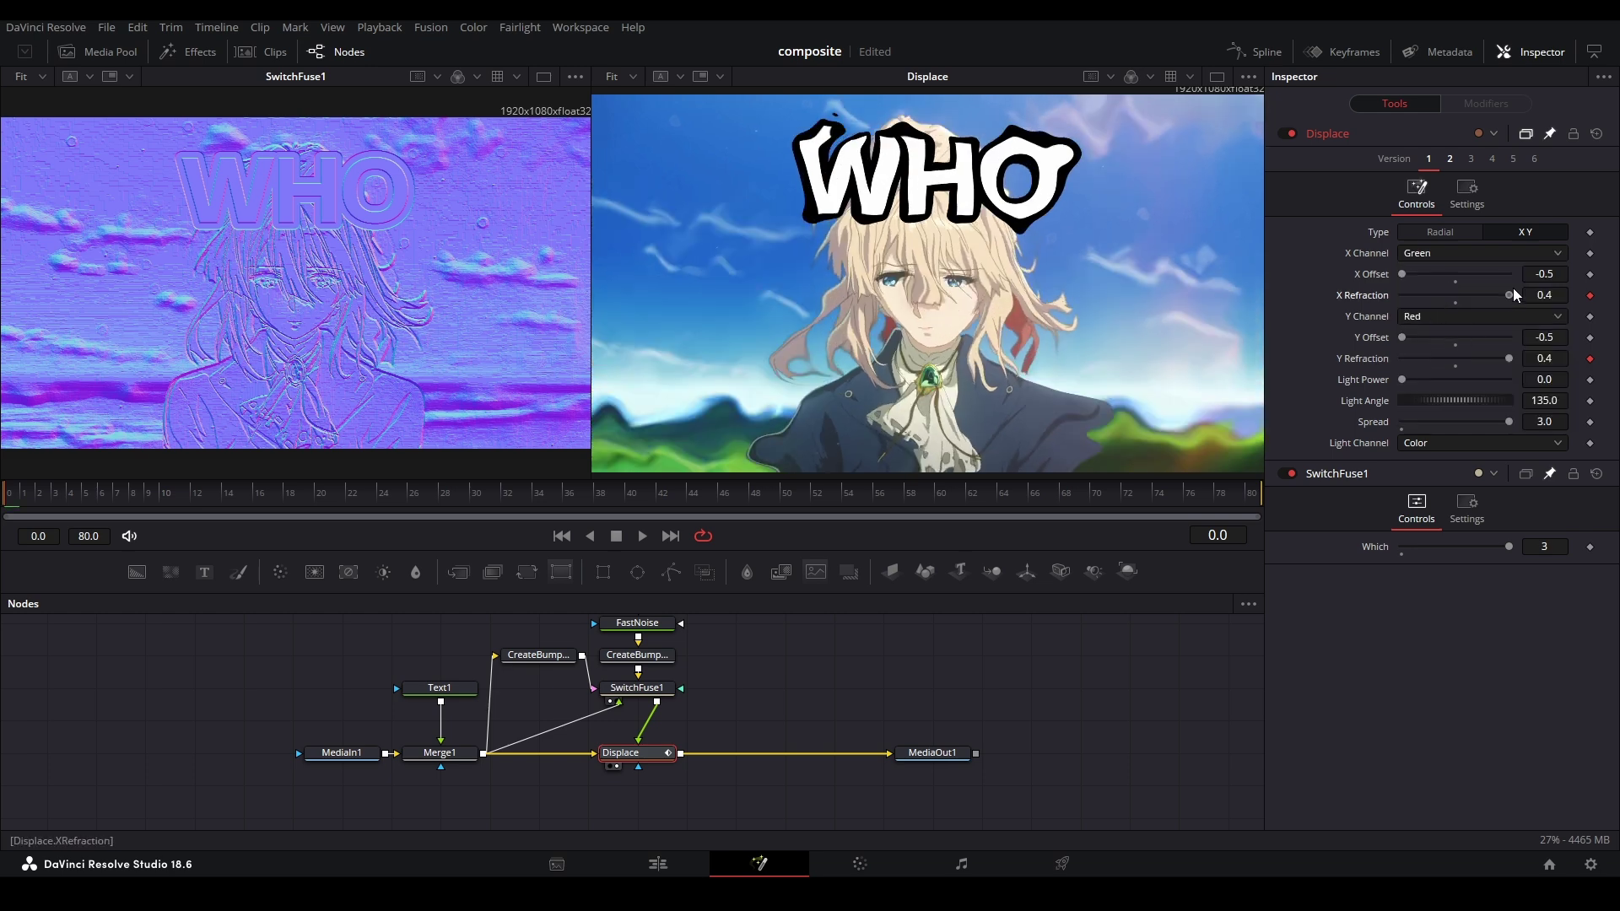
drag(1510, 294, 1551, 325)
Reset the Displace Y Offset and X Offset to 0.0, and sweep the X Refraction up to 0.4.
double_click(1371, 340)
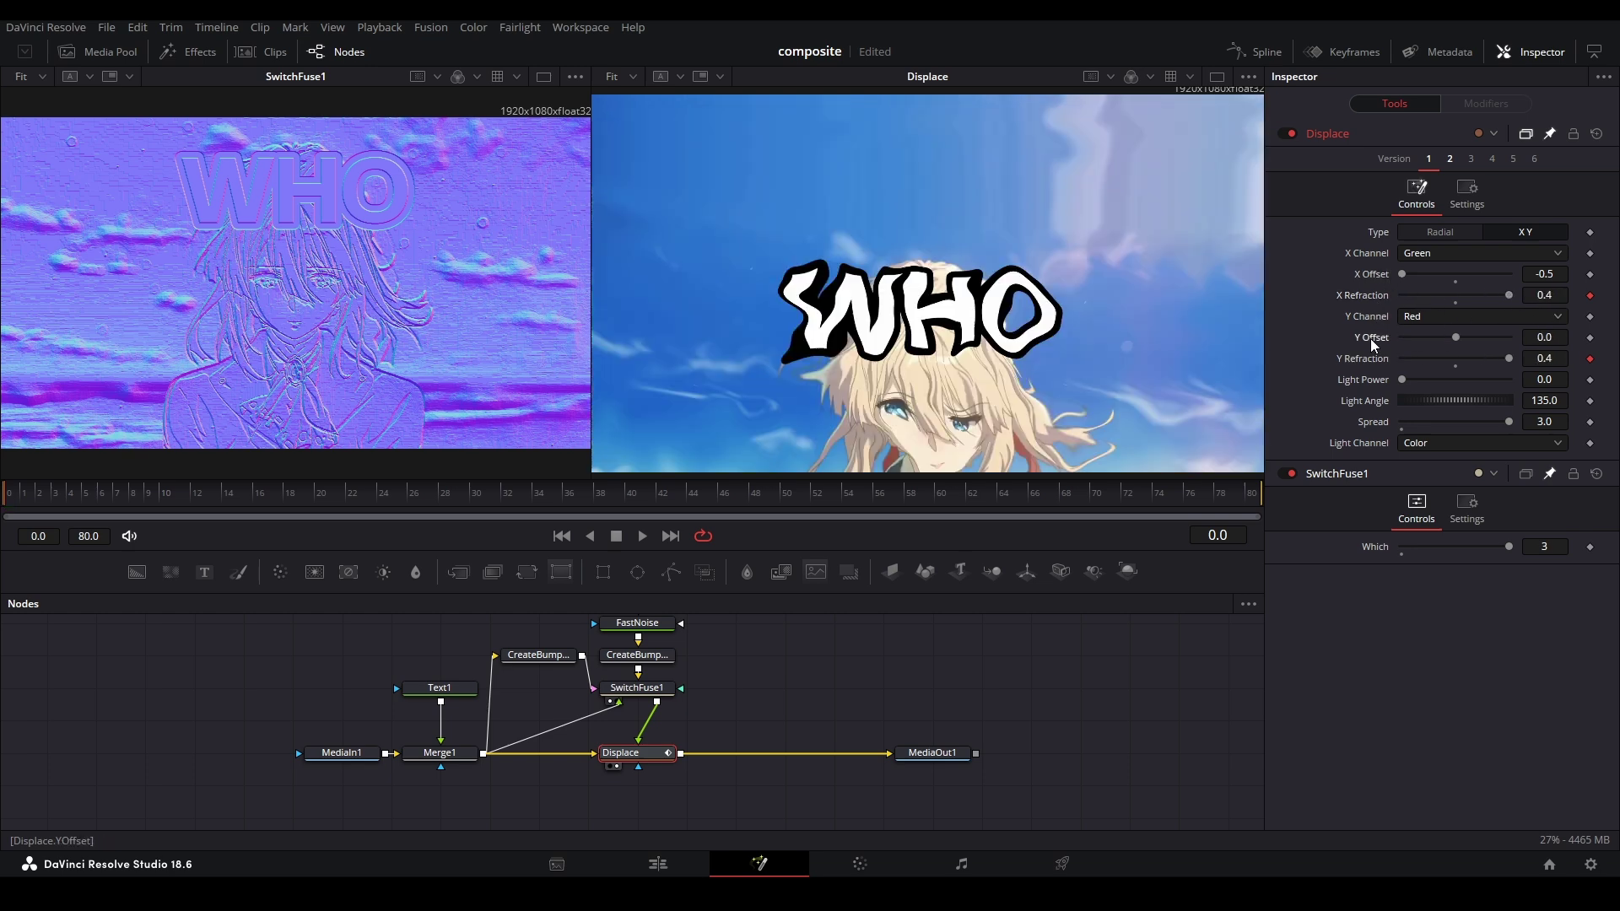
double_click(1374, 278)
drag(1455, 294, 1541, 290)
Restore the X Channel to Red and the Y Channel to Green while the offsets are at zero.
click(1459, 256)
click(1453, 274)
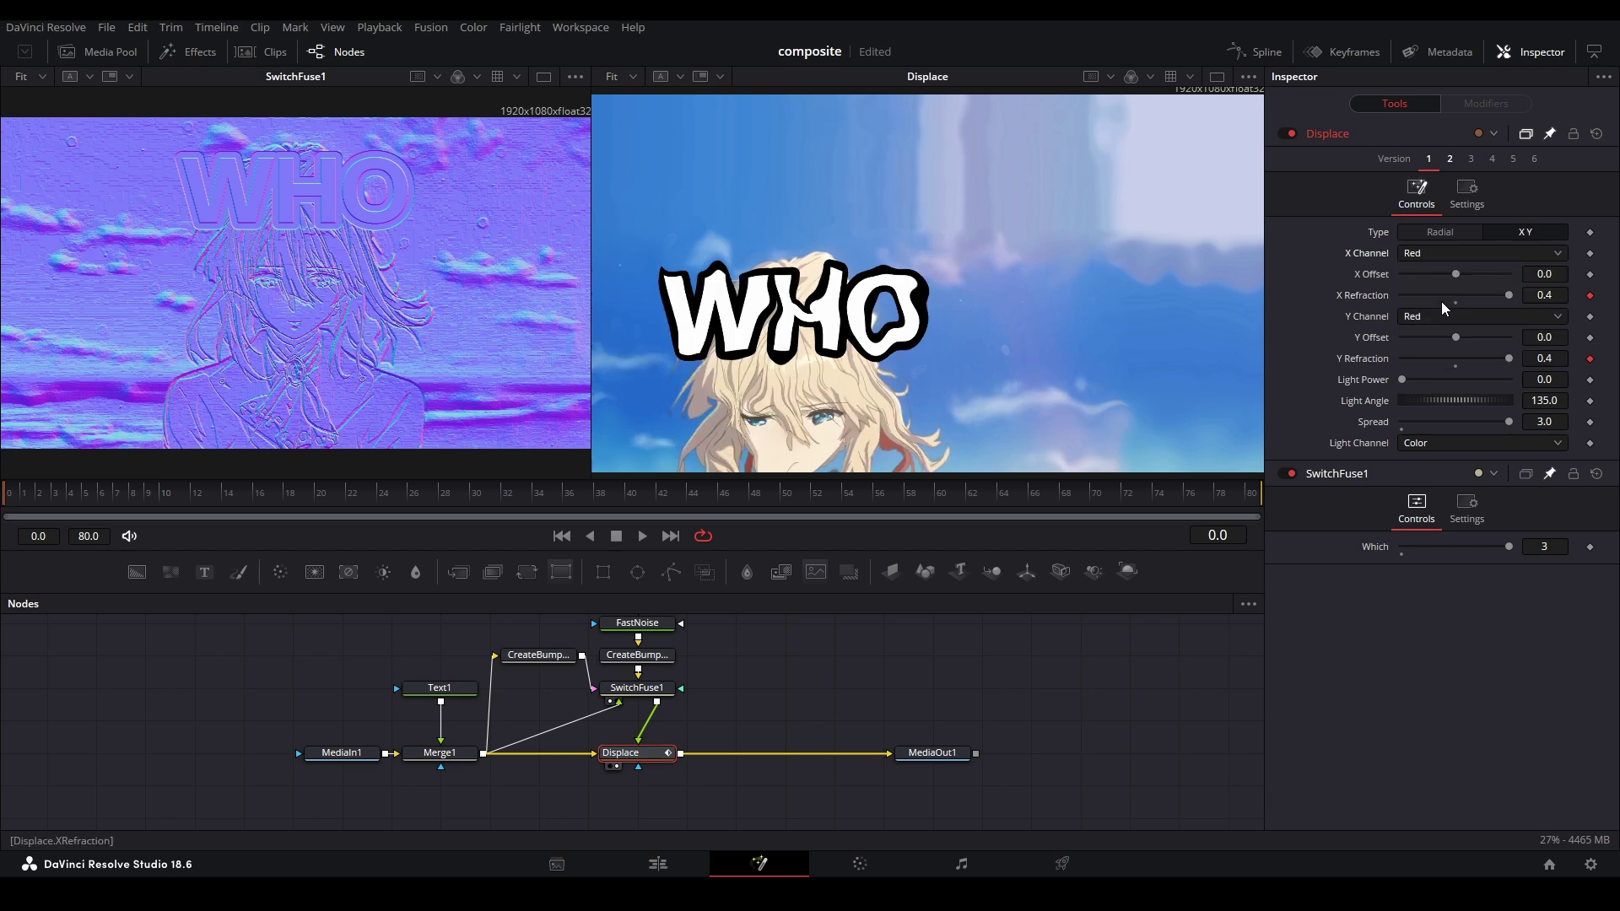
click(1445, 317)
click(1454, 354)
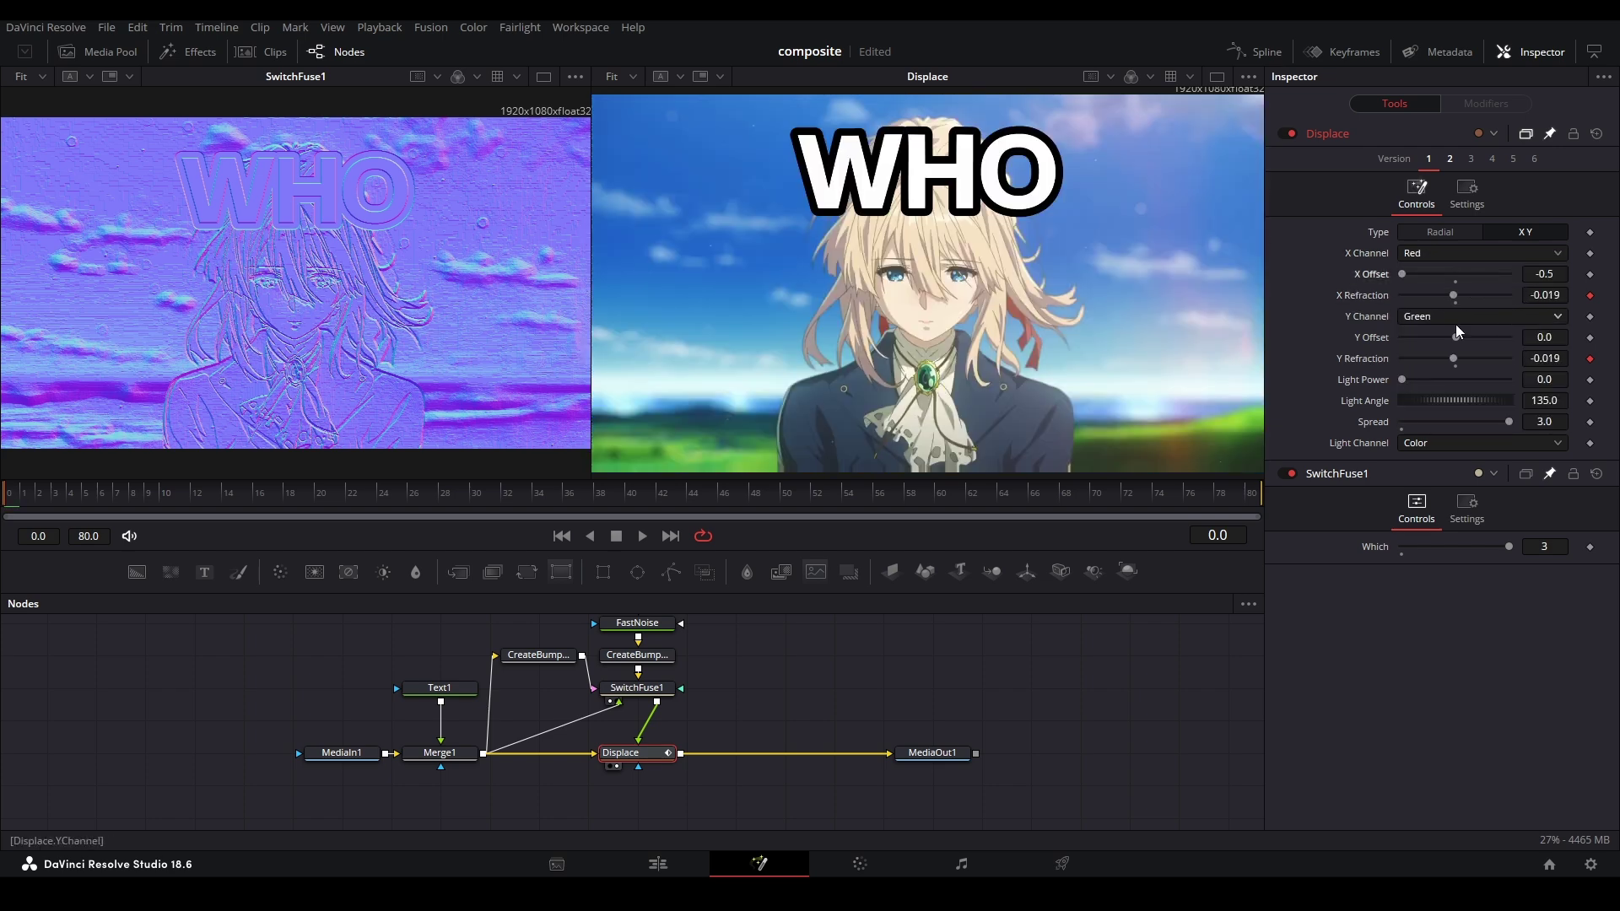
Return both Displace offsets to -0.5 and raise the X Refraction to the maximum of its range.
drag(1455, 337, 1396, 337)
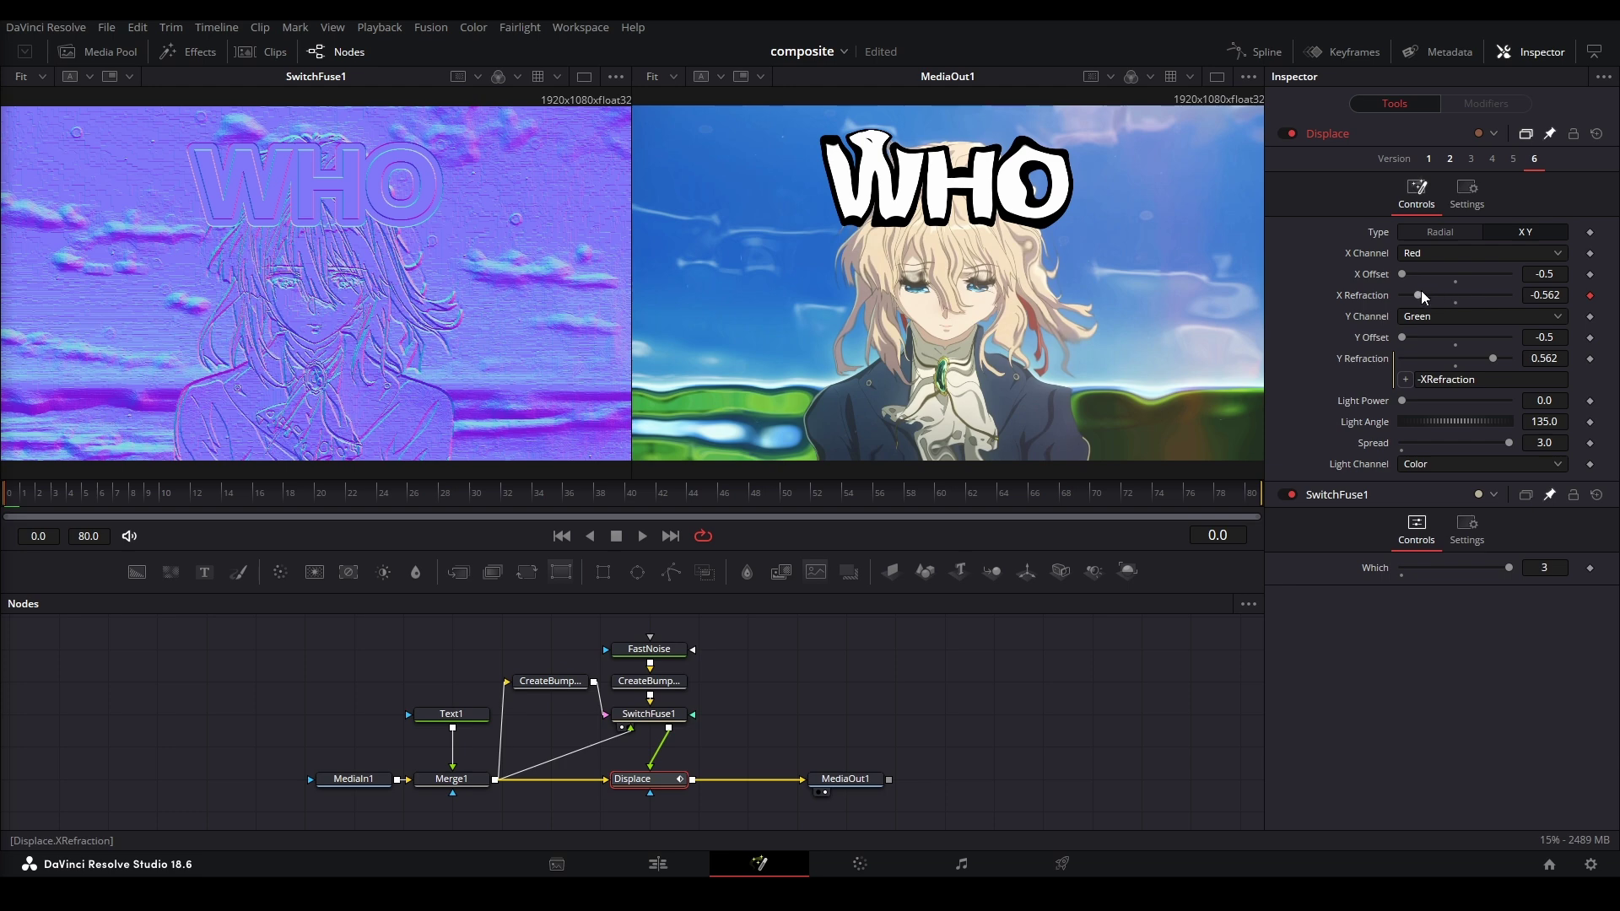
drag(1421, 293, 1524, 292)
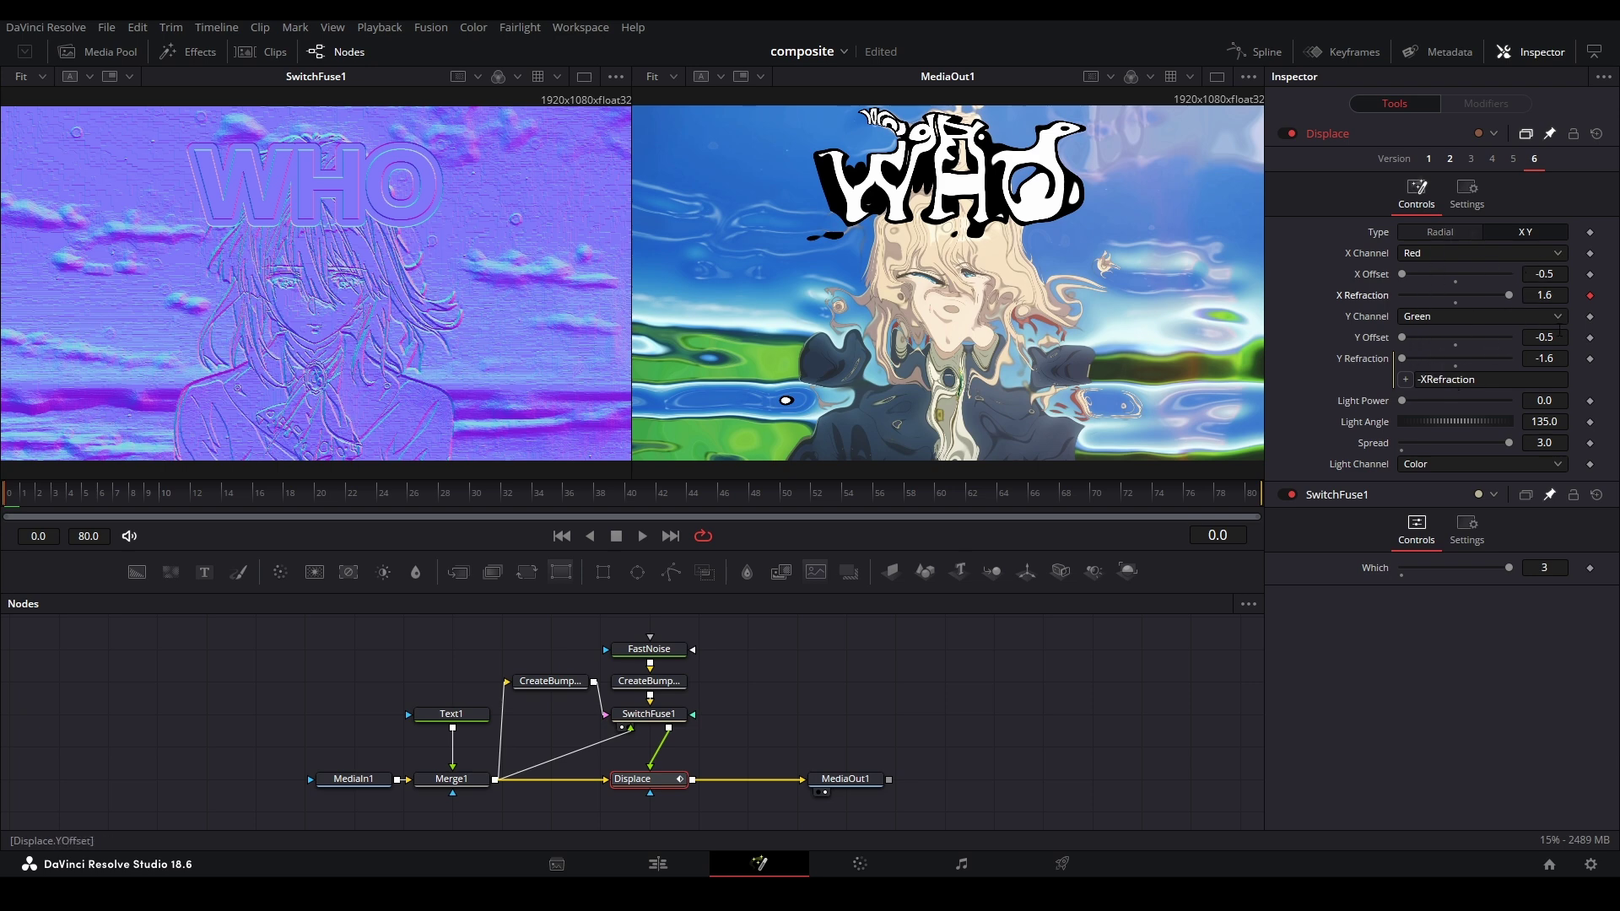
Swap the Displace channels to X Green and Y Red, and sweep the X Refraction down to -0.8.
drag(1506, 291, 1370, 305)
click(1444, 254)
click(1445, 292)
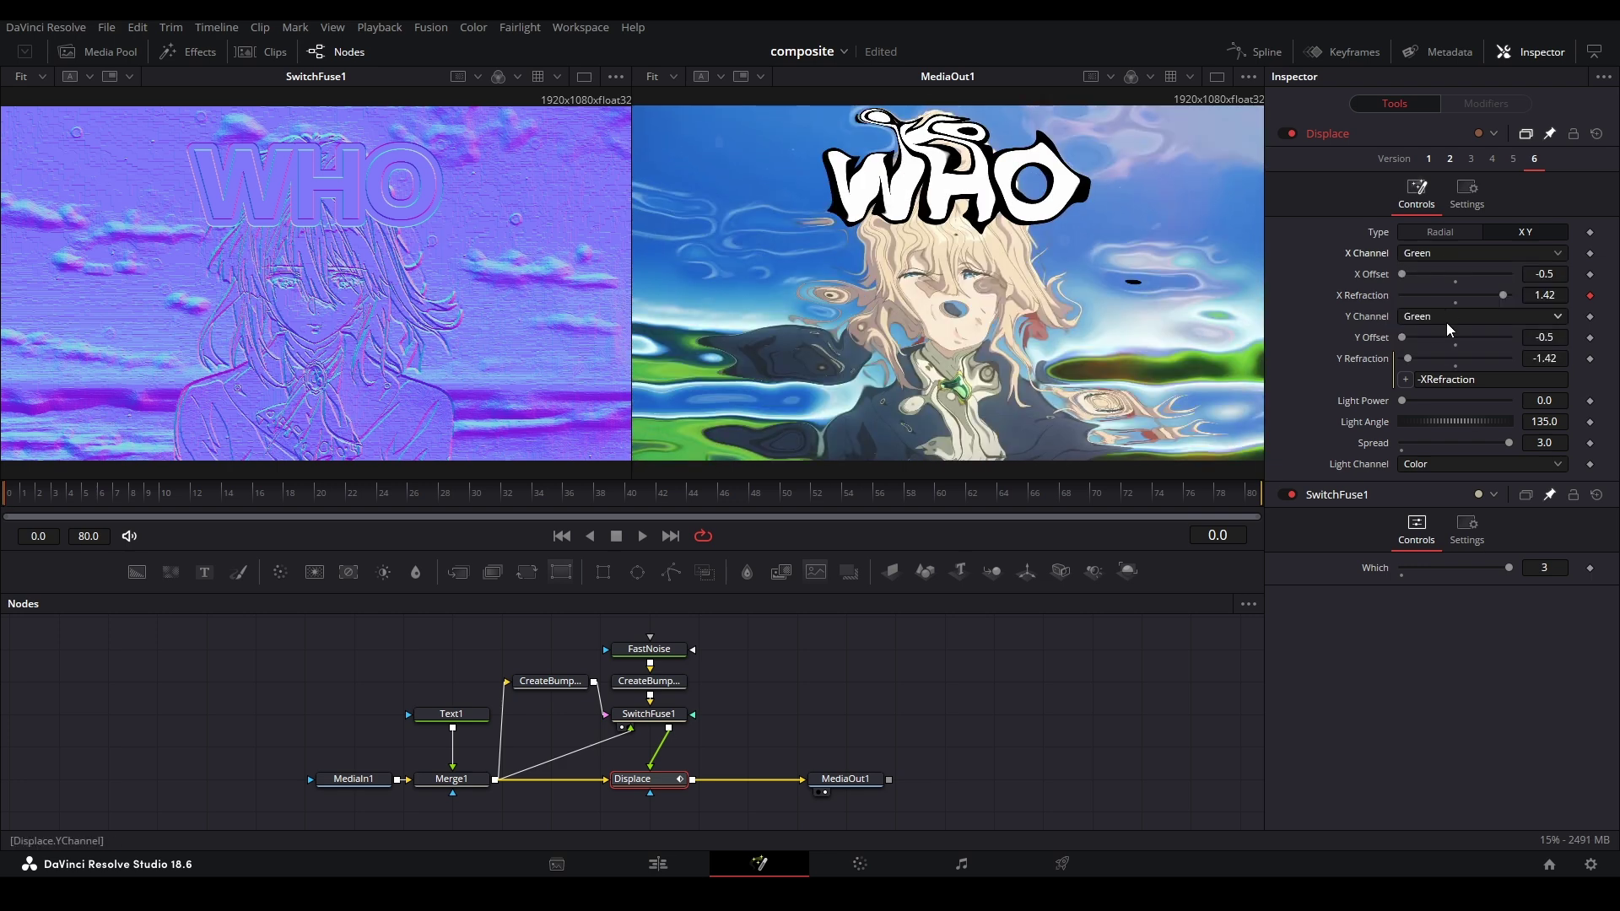
click(1446, 319)
click(1439, 337)
drag(1444, 291, 1392, 315)
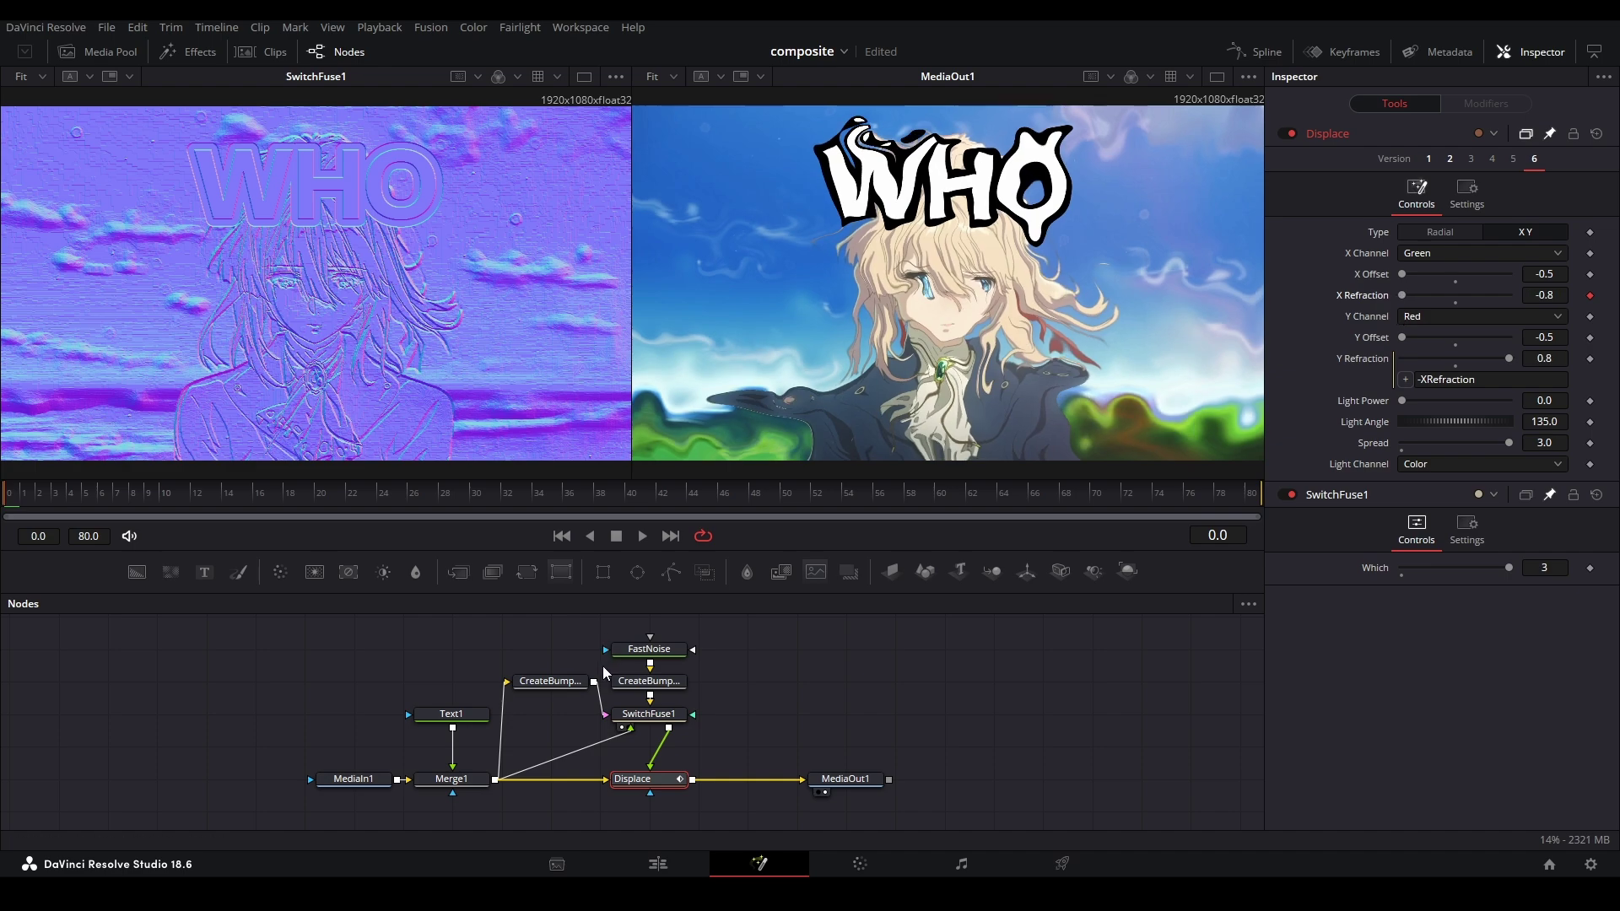
Bypass the bump map node fed by Merge1 and sweep the Displace X Refraction through zero on the plain image source.
click(560, 680)
key(ctrl+p)
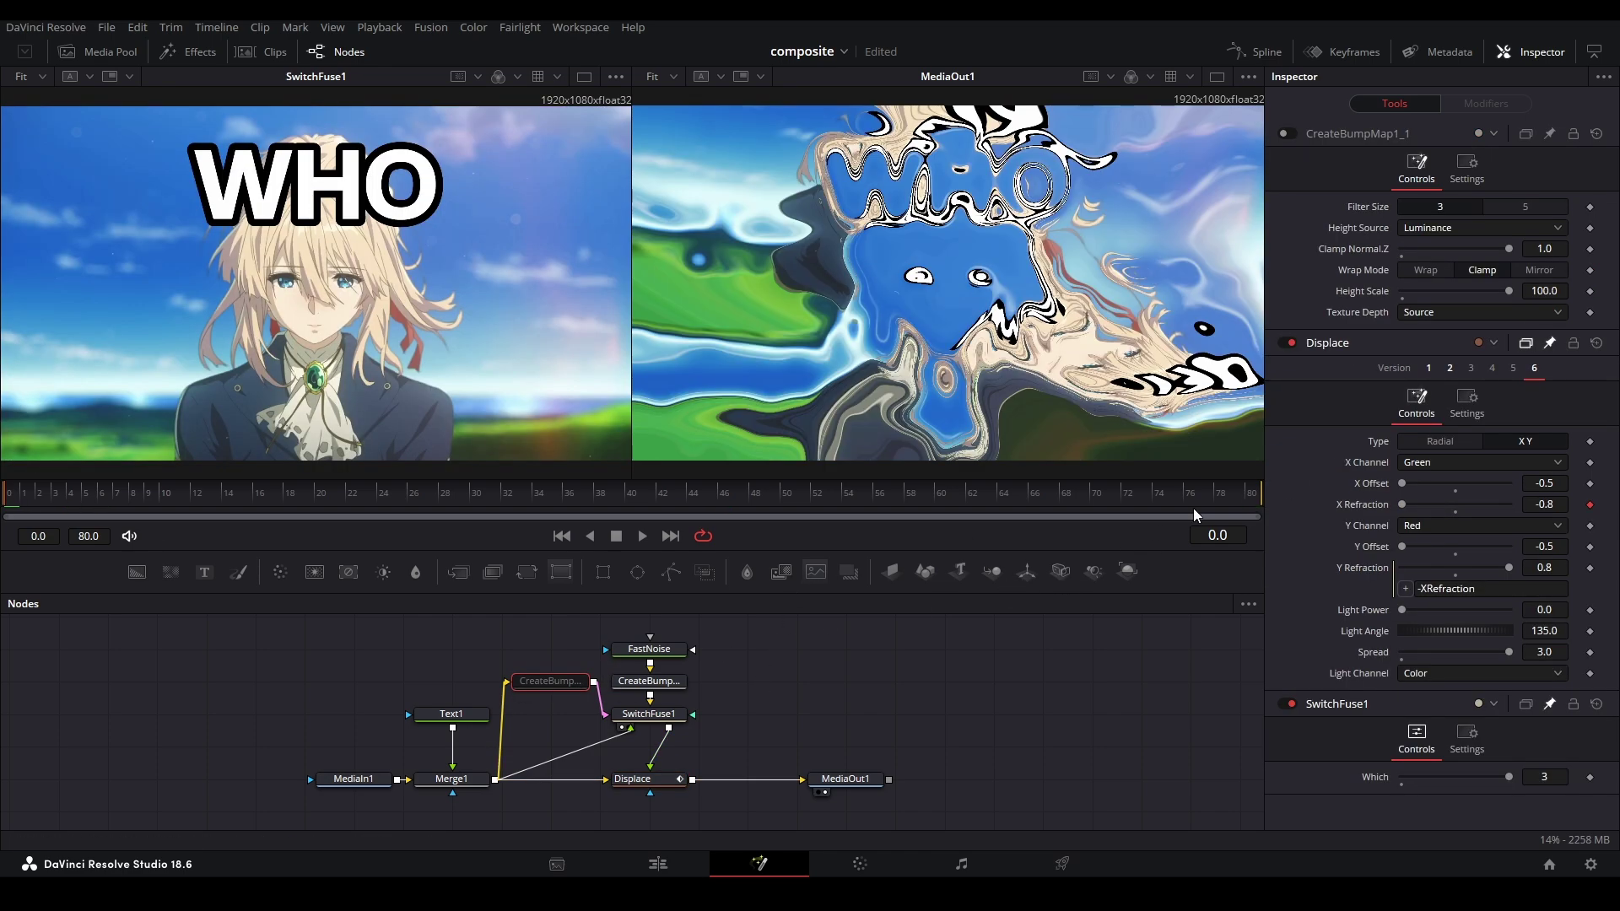
click(647, 779)
drag(1401, 293, 1451, 299)
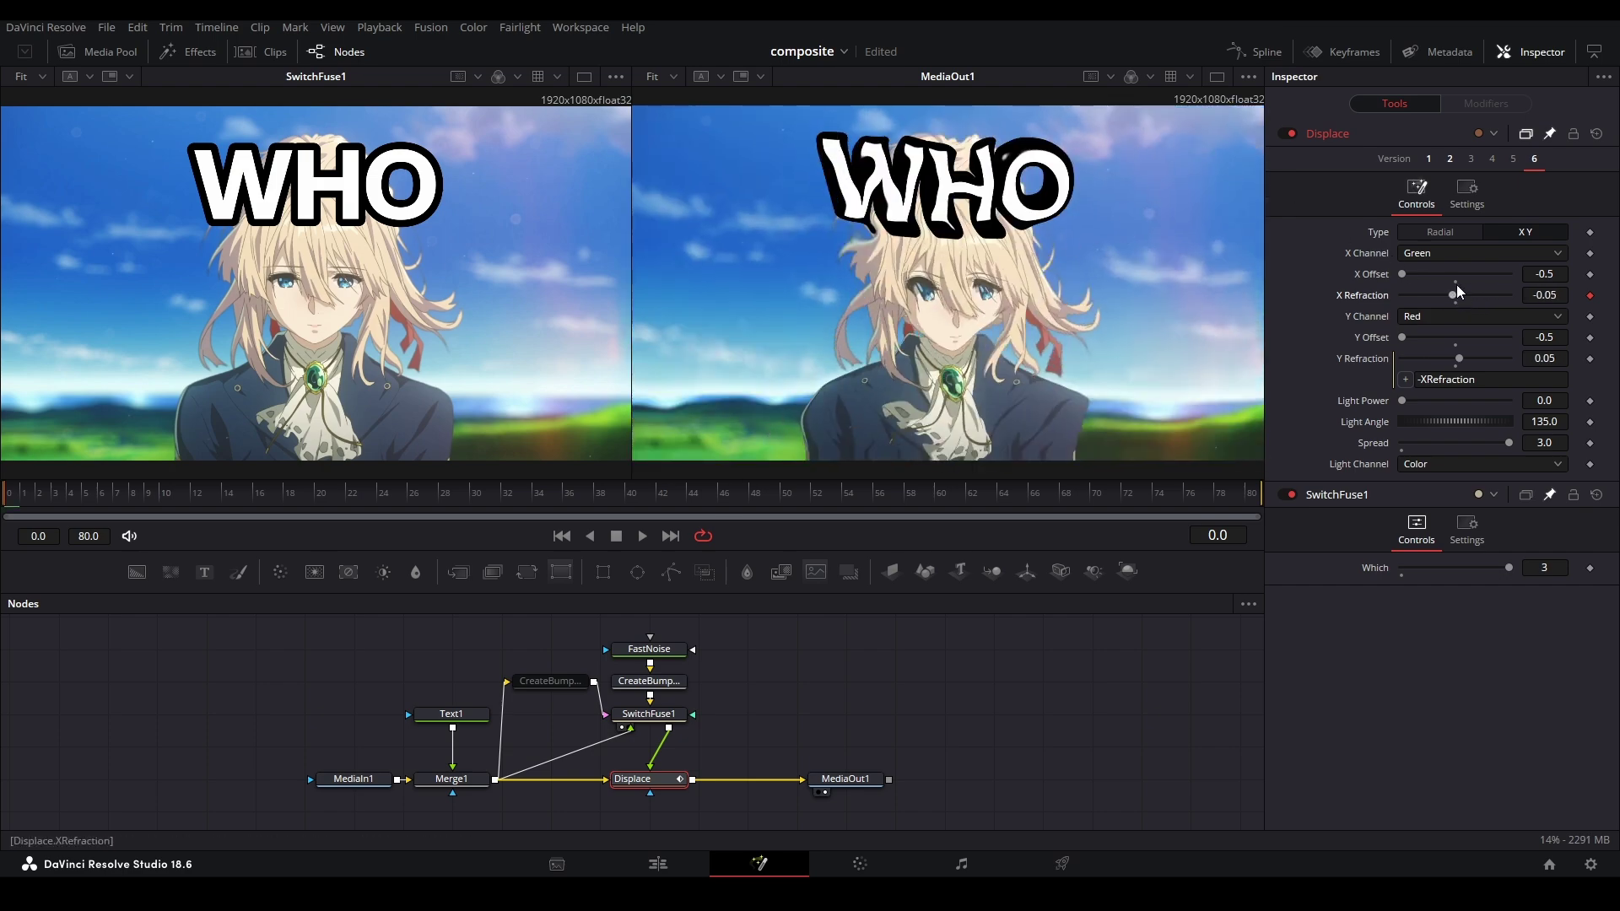
drag(1456, 295, 1401, 274)
Reset the Displace X Refraction and both offsets, and return the offsets to -0.5 with the X Refraction at 1.14.
double_click(1366, 294)
double_click(1367, 275)
double_click(1374, 340)
drag(1455, 338, 1243, 336)
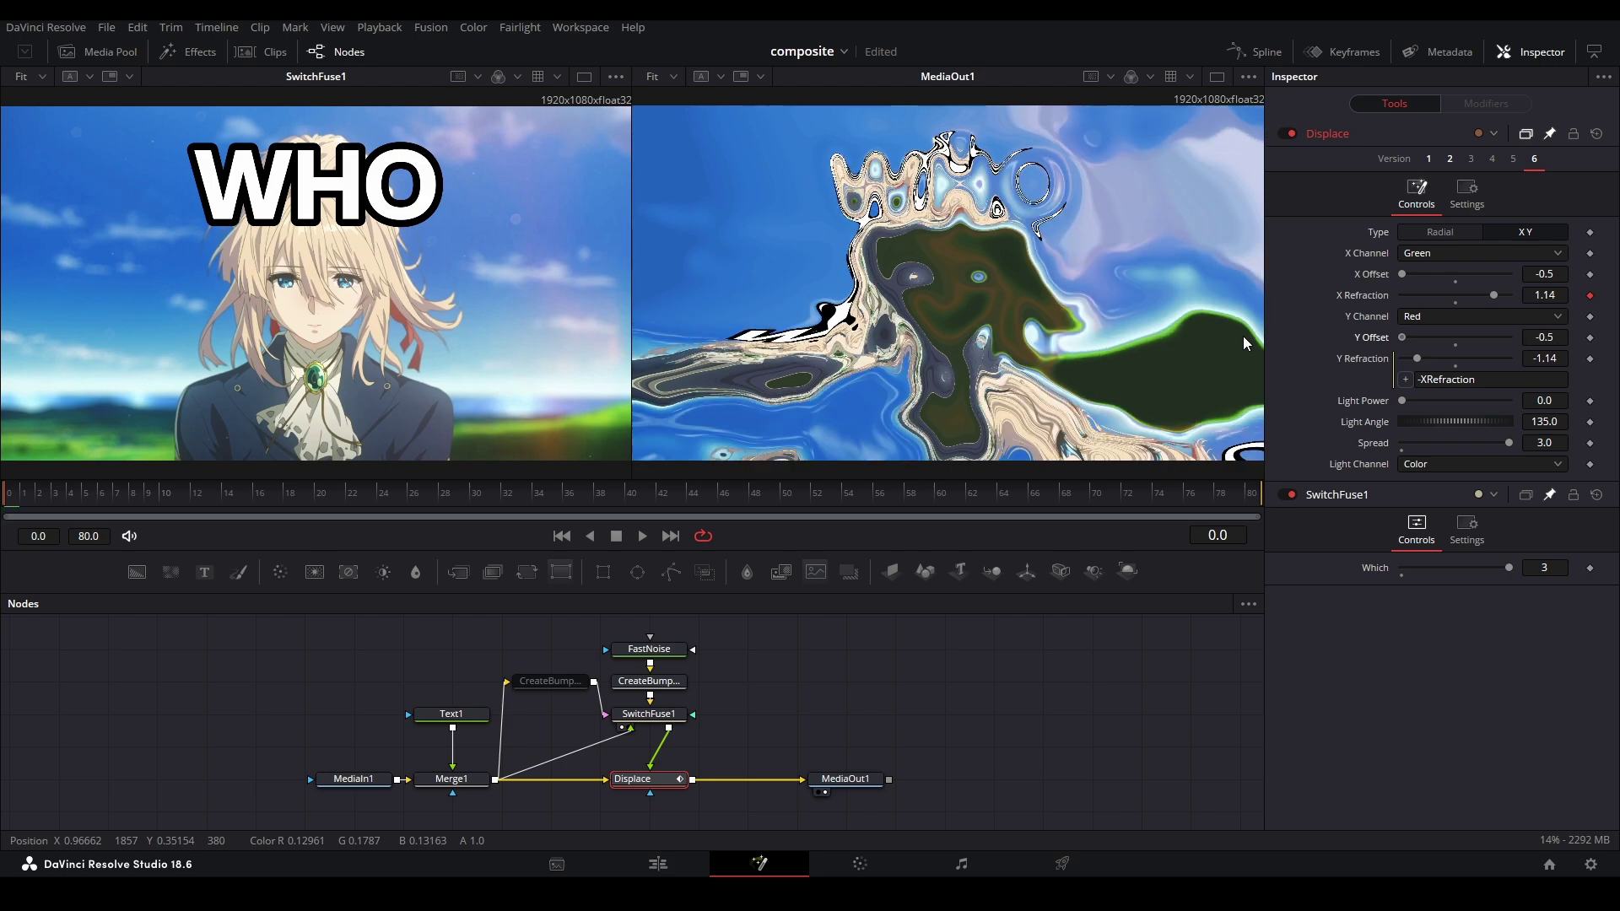
Switch SwitchFuse1 to source 1, the noise bump map, and sweep the Displace X Refraction to 0.56.
click(658, 710)
drag(1507, 568, 1401, 568)
mouse_move(1493, 295)
mouse_down()
mouse_move(1407, 295)
mouse_move(1497, 295)
mouse_up()
Try the Displace channels as X Red and Y Green on the noise bump map.
click(1429, 255)
click(1435, 275)
click(1429, 322)
click(1430, 359)
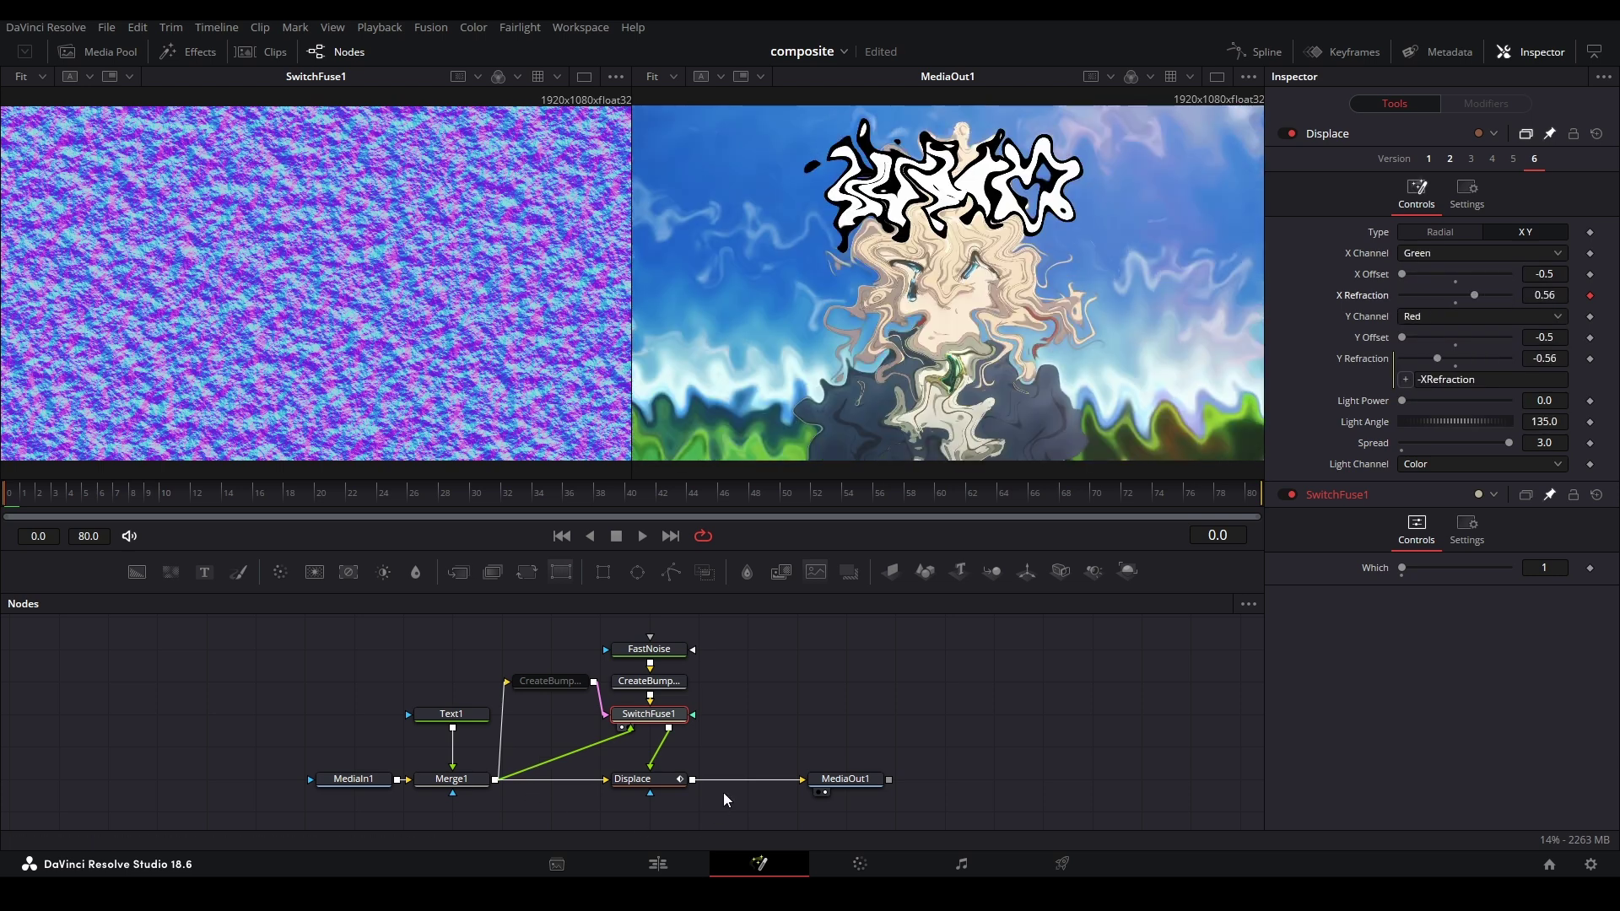